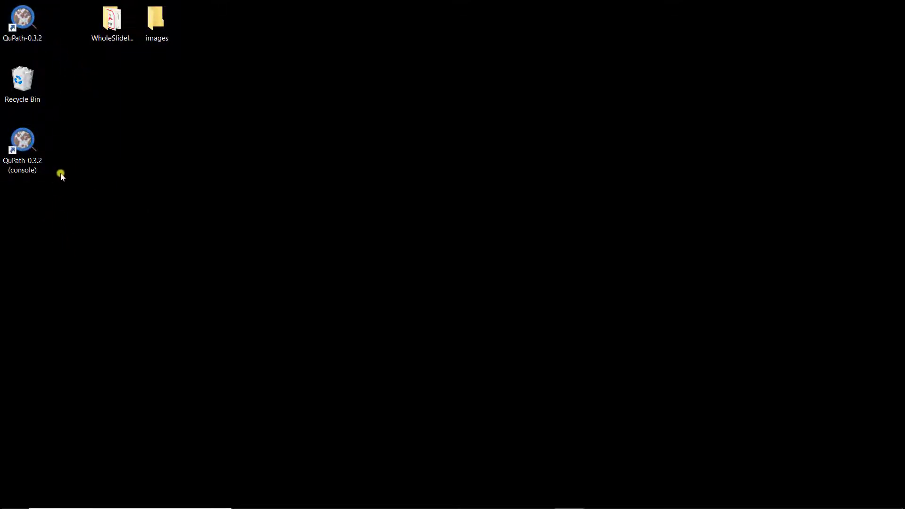
- Drag the QuPath-0.3.2 (console) desktop shortcut into the Recycle Bin
click(37, 156)
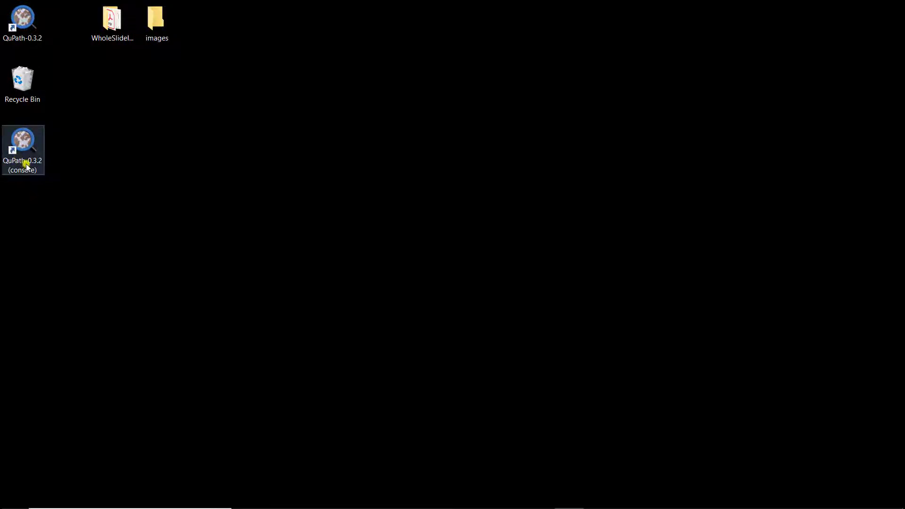
click(128, 268)
drag(20, 149, 29, 85)
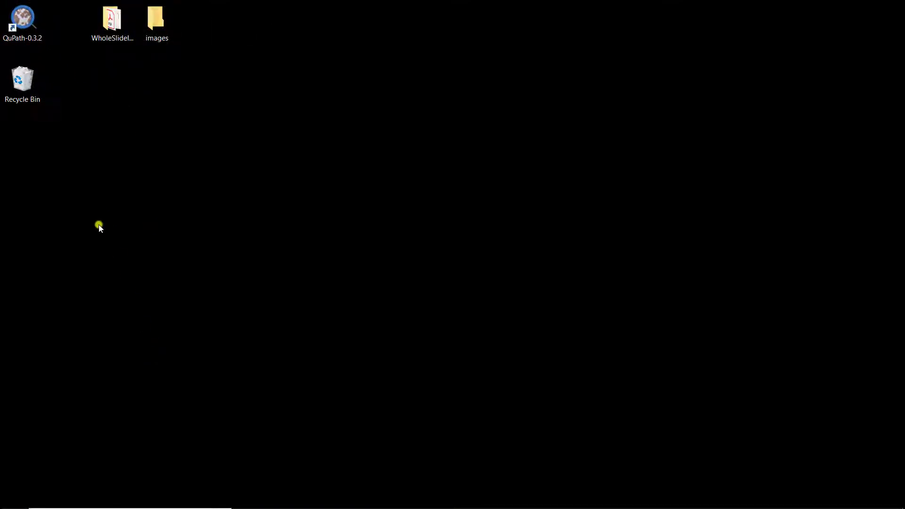
- Search 'qu' from the taskbar, dismiss it, and start QuPath-0.3.2 from its desktop icon
click(119, 498)
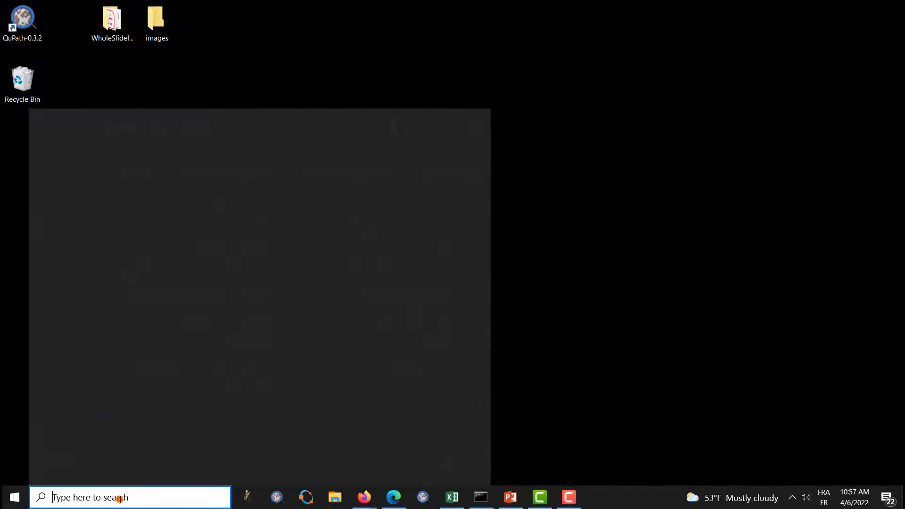
text(qu)
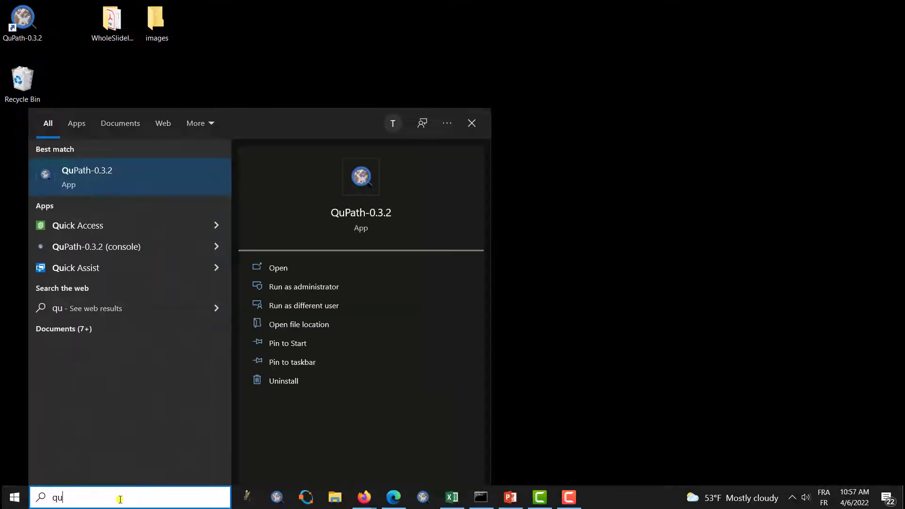
click(119, 88)
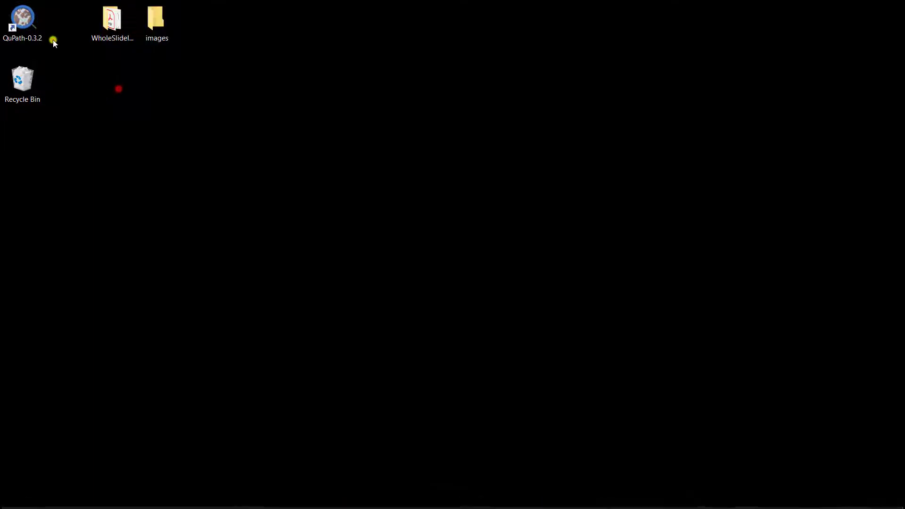
double_click(27, 28)
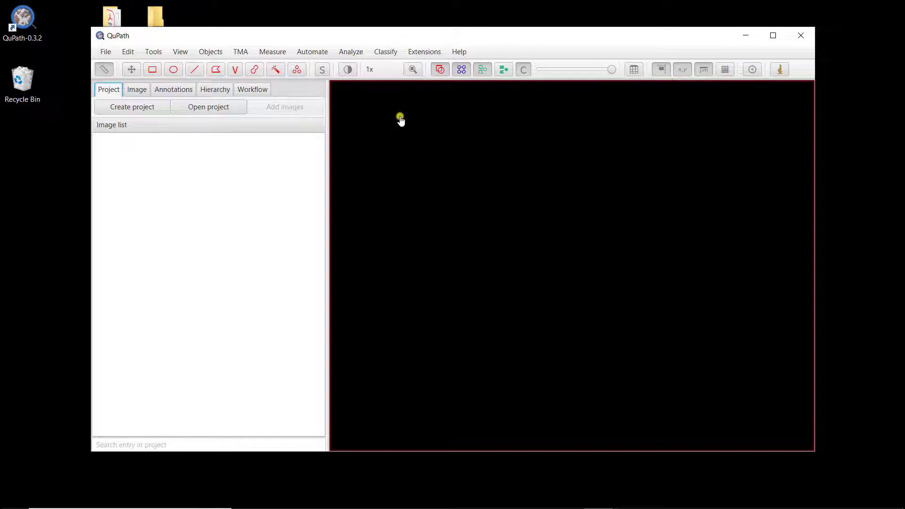
- In Help's setup options, change Maximum memory from 16 to 24 GB and apply
click(460, 53)
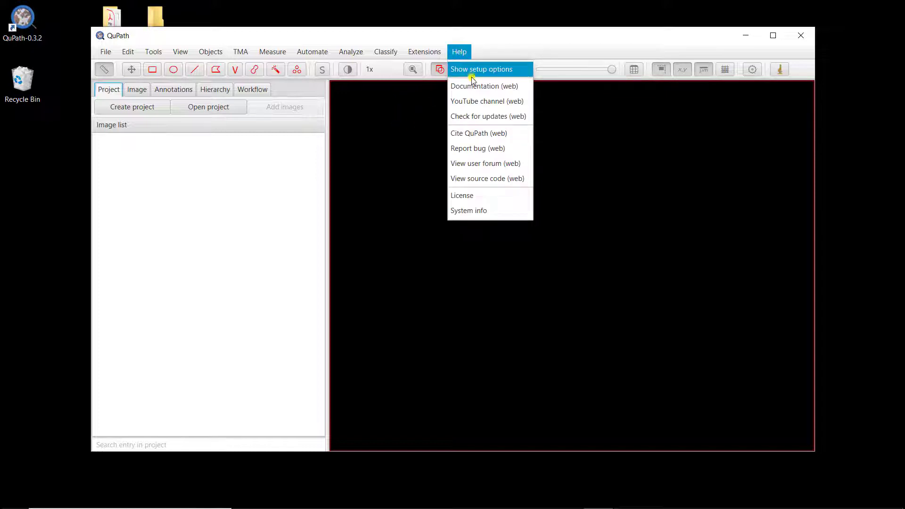
click(471, 72)
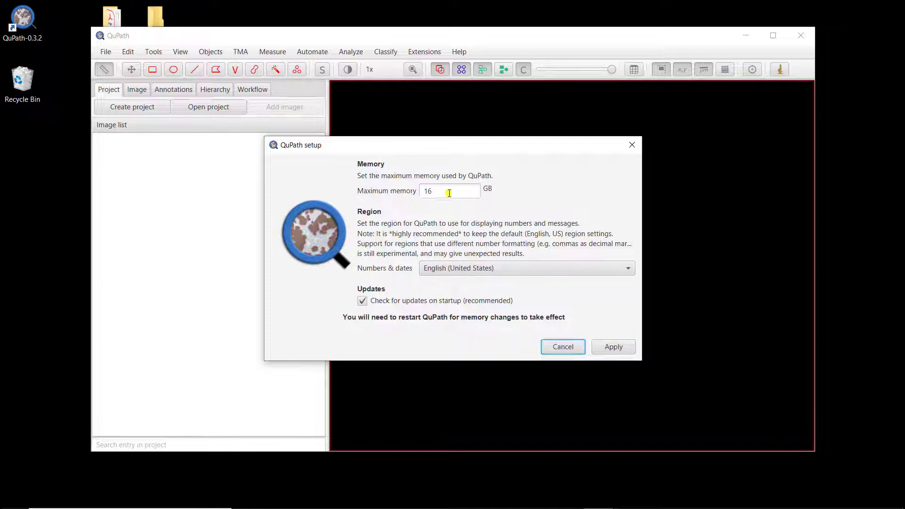
drag(449, 191, 395, 193)
text(24)
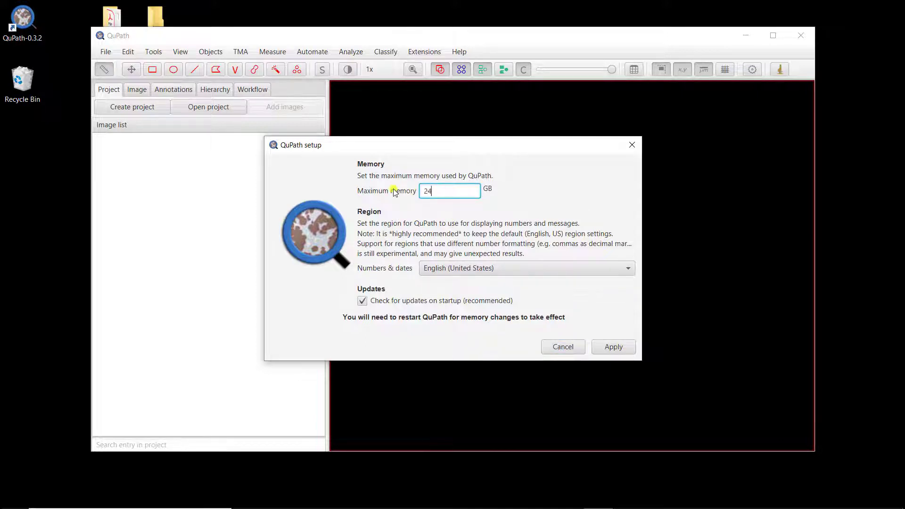
click(614, 346)
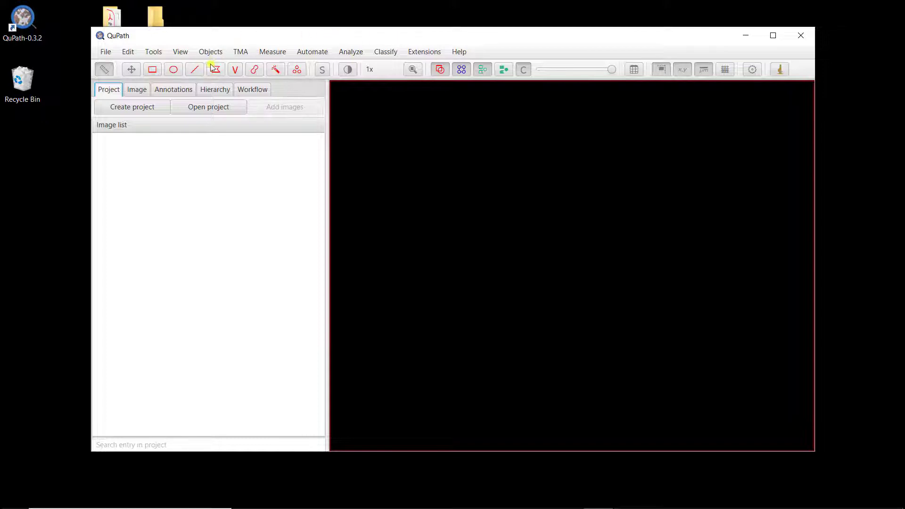
- Look over QuPath's File menu, then move the QuPath window aside to uncover the desktop
click(108, 52)
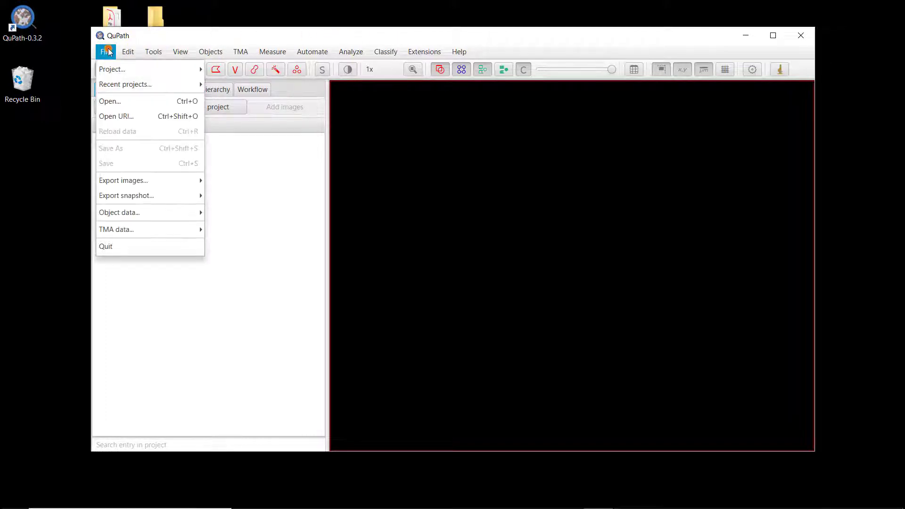
mouse_move(114, 71)
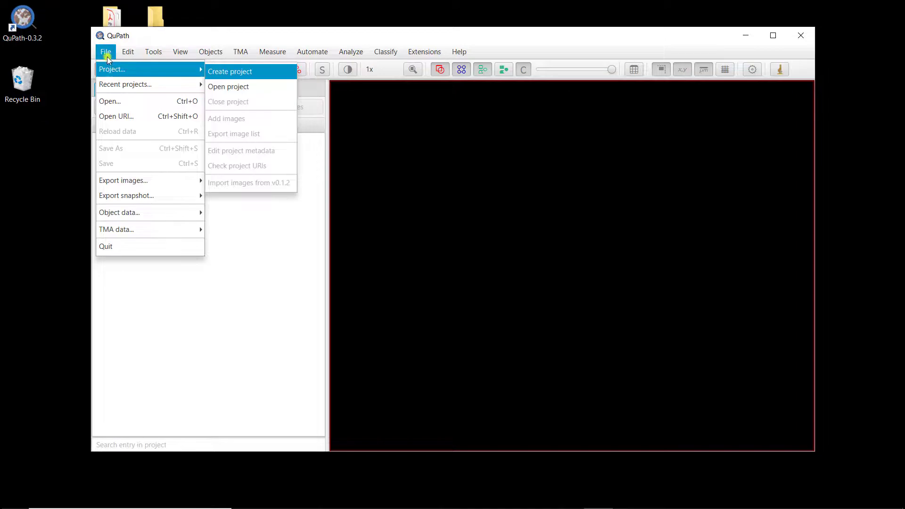
click(105, 52)
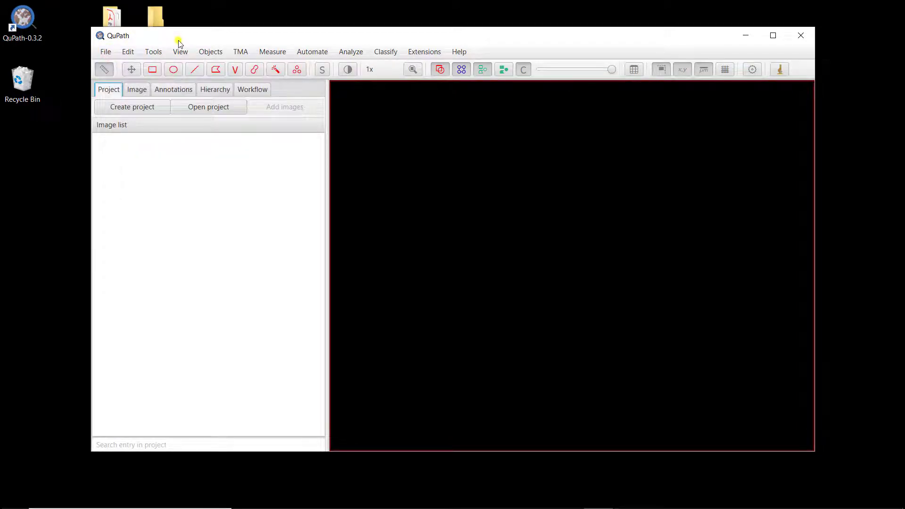
drag(174, 41, 212, 66)
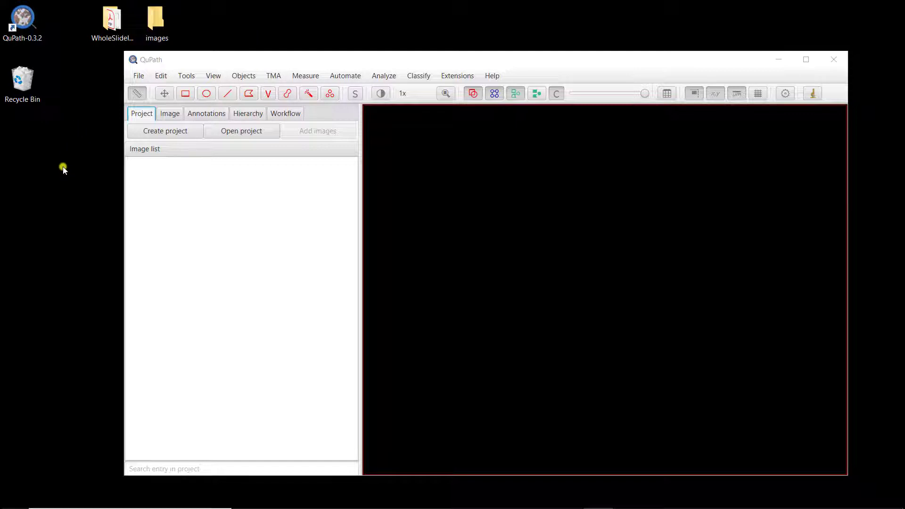
- Create a desktop folder named QuPathWorkshopProject and drop it into QuPath's Project panel as a new project
right_click(63, 166)
mouse_move(54, 307)
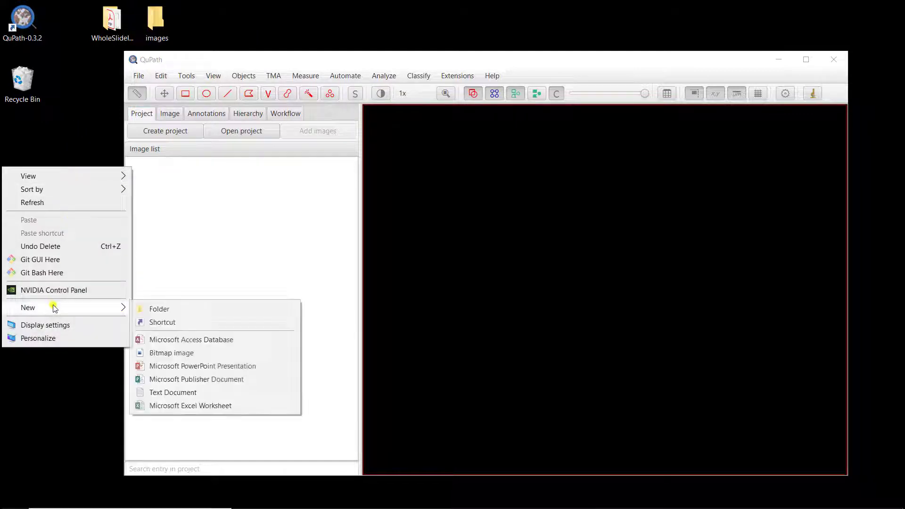
click(150, 310)
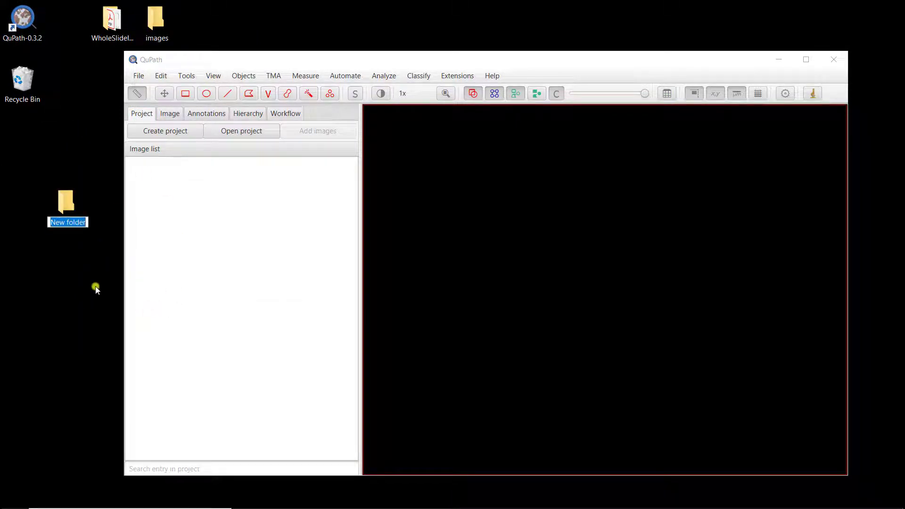
text(Q)
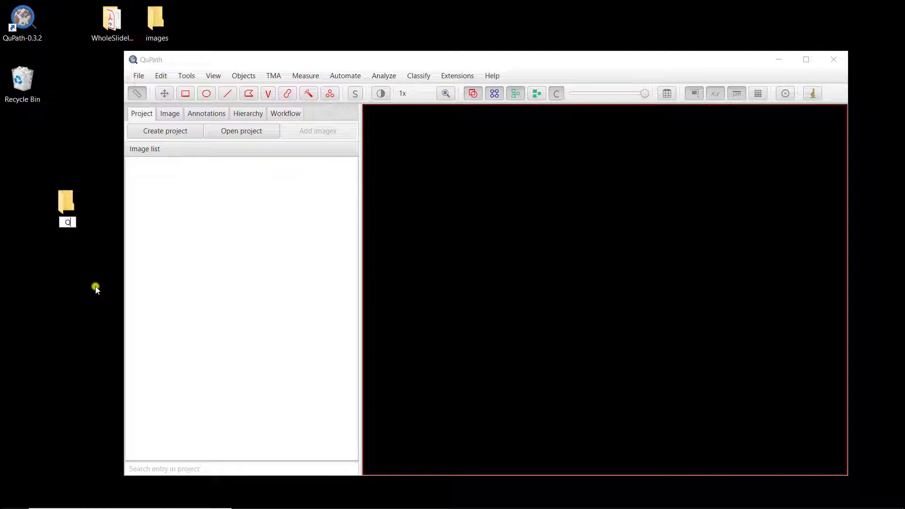
text(uPathWorksh)
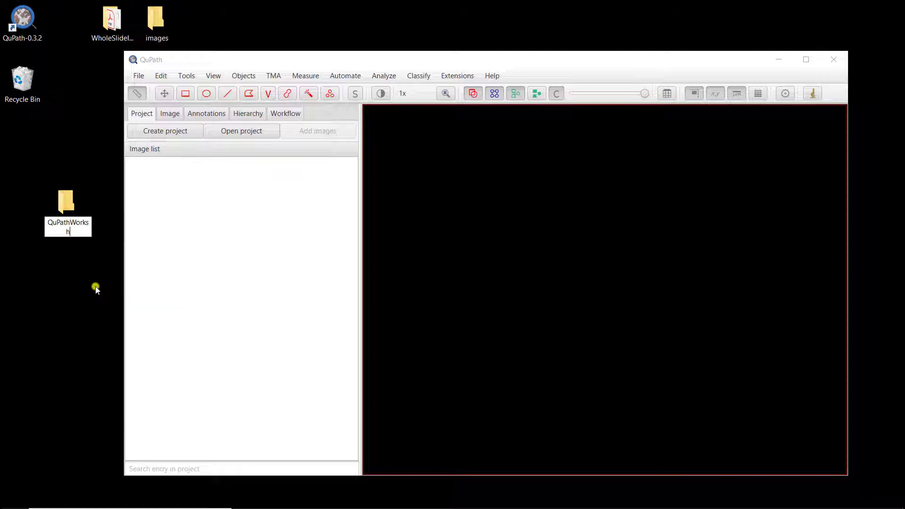
text(opProject)
key(Return)
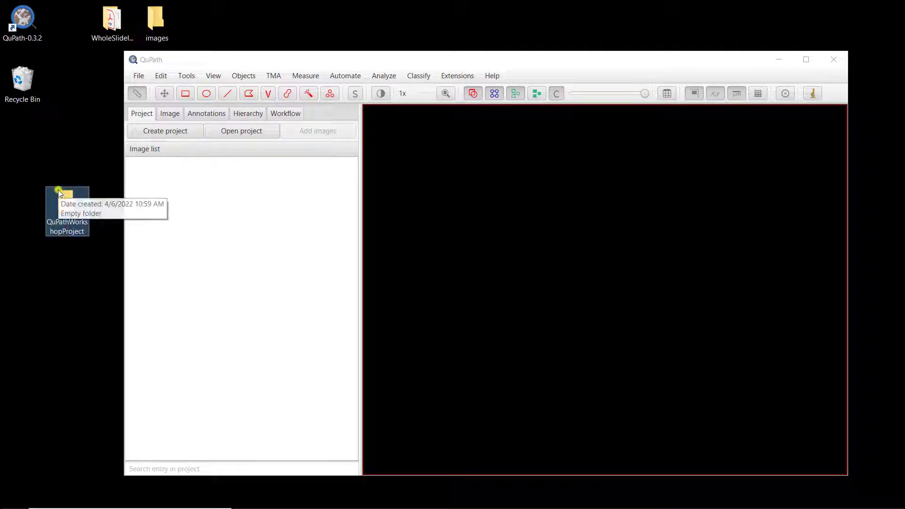
drag(64, 194, 215, 228)
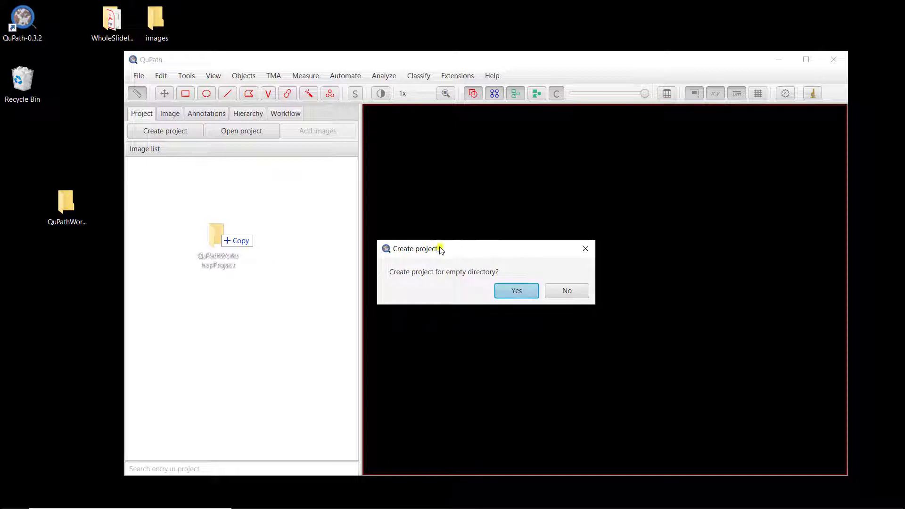
click(515, 292)
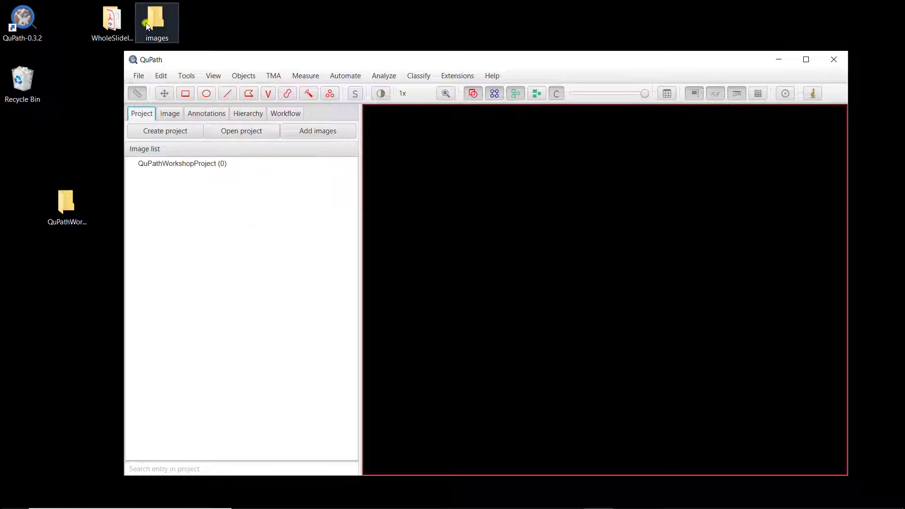
- Switch to Edge, scroll through the Zenodo record's files, view the GitHub repository, then minimize the browser
key(alt+Tab)
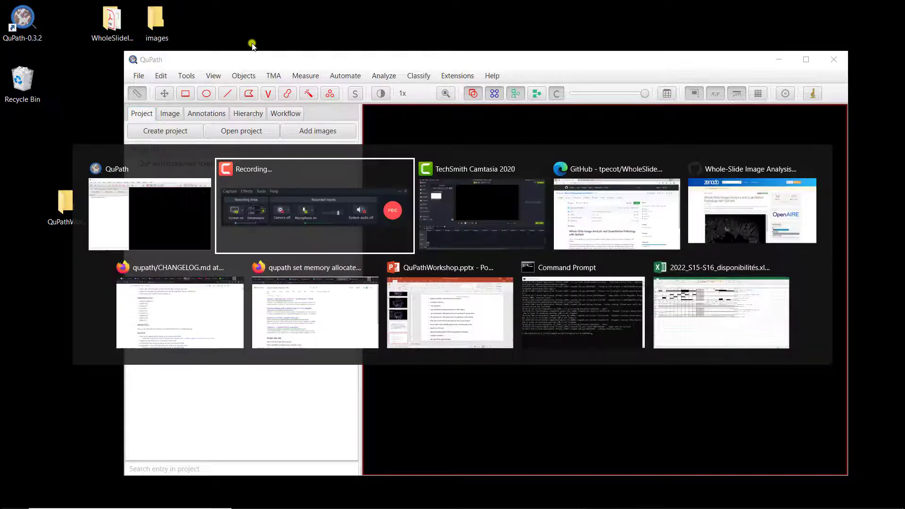
key(Tab)
key(Tab)
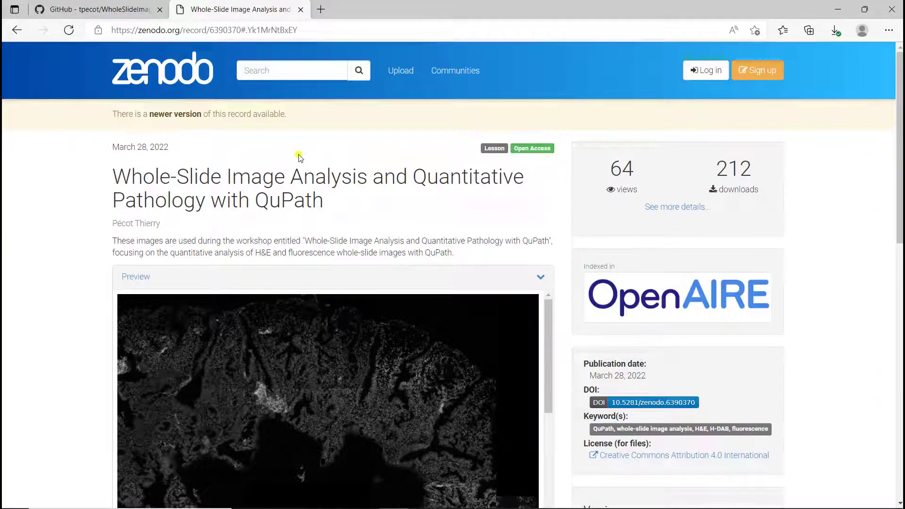
scroll(378, 303, down, 12)
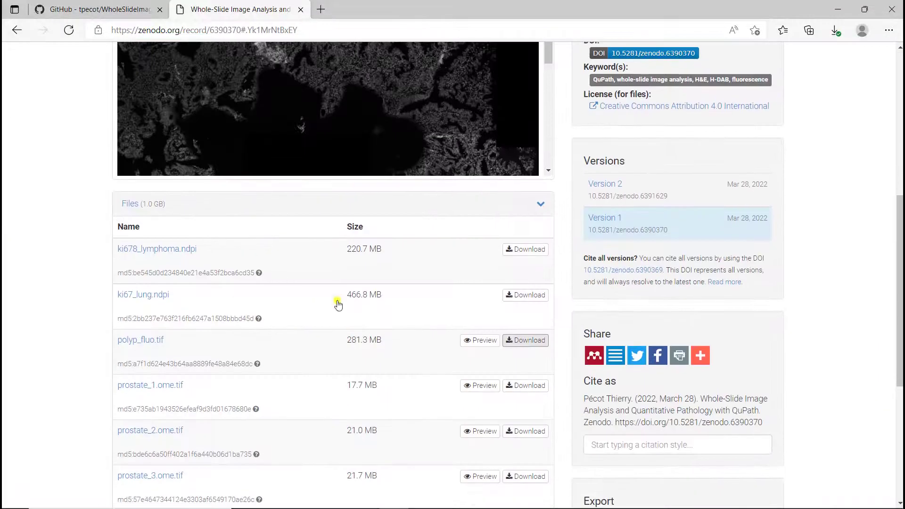
scroll(420, 247, up, 4)
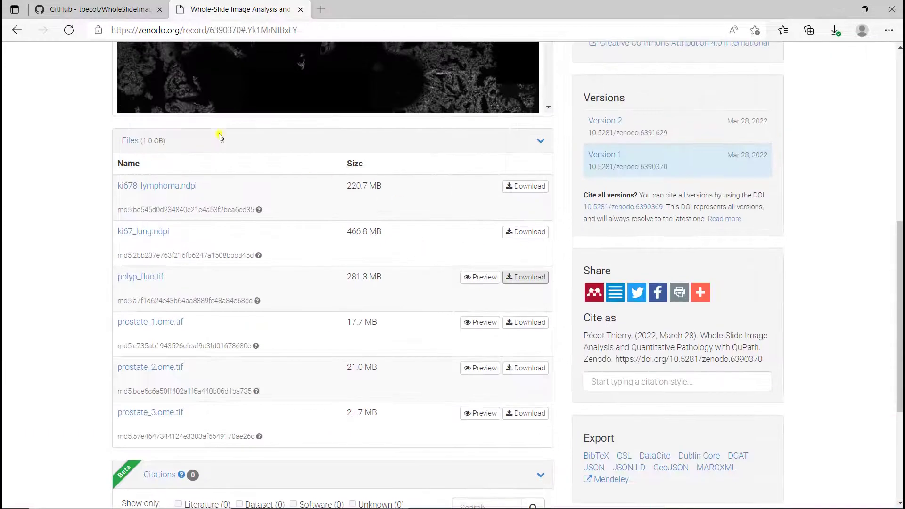
click(104, 13)
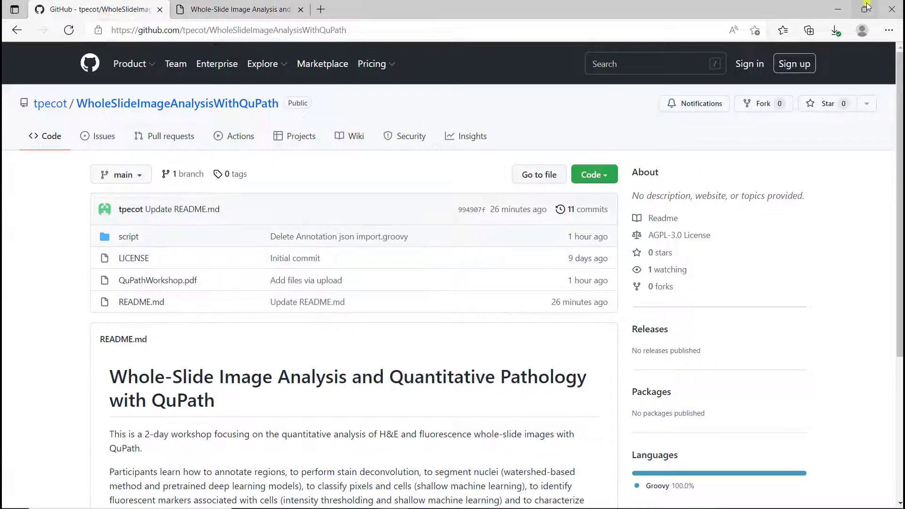
click(837, 10)
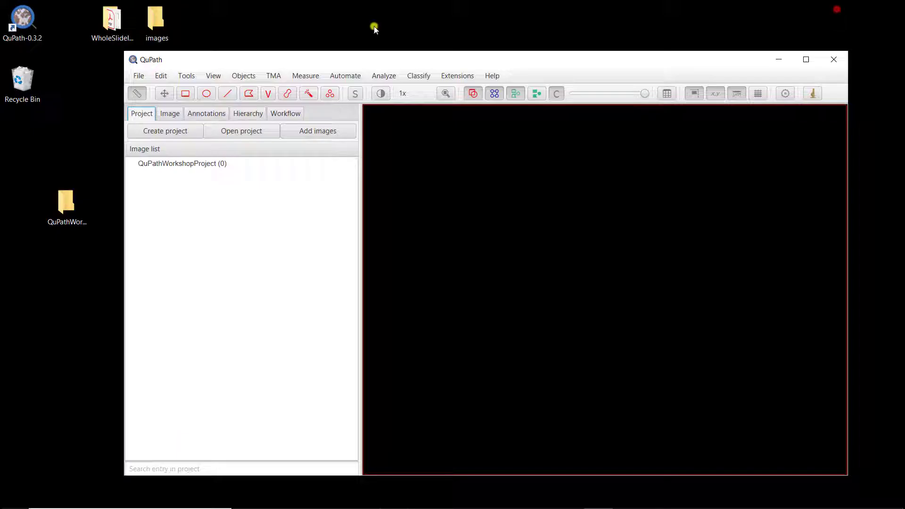
- Browse the workshop repository's script folder, close it, and open the desktop images folder
double_click(115, 28)
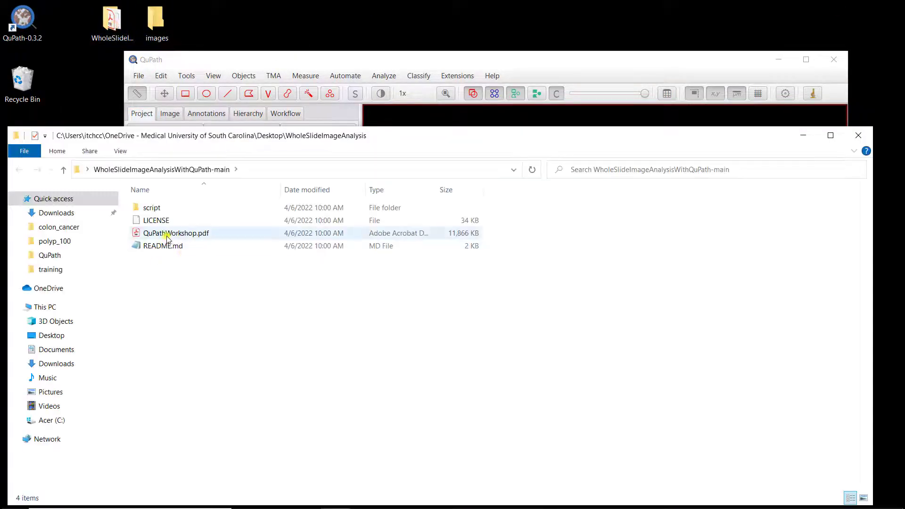
double_click(151, 208)
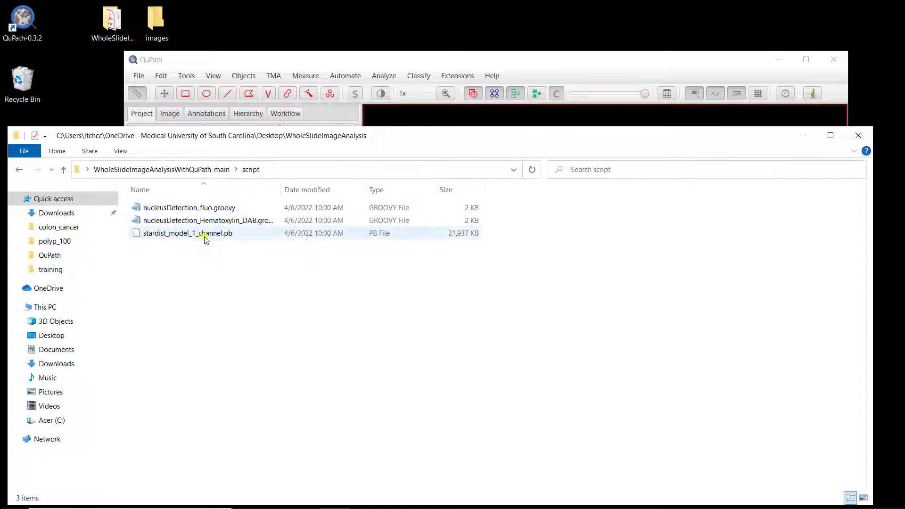
click(863, 136)
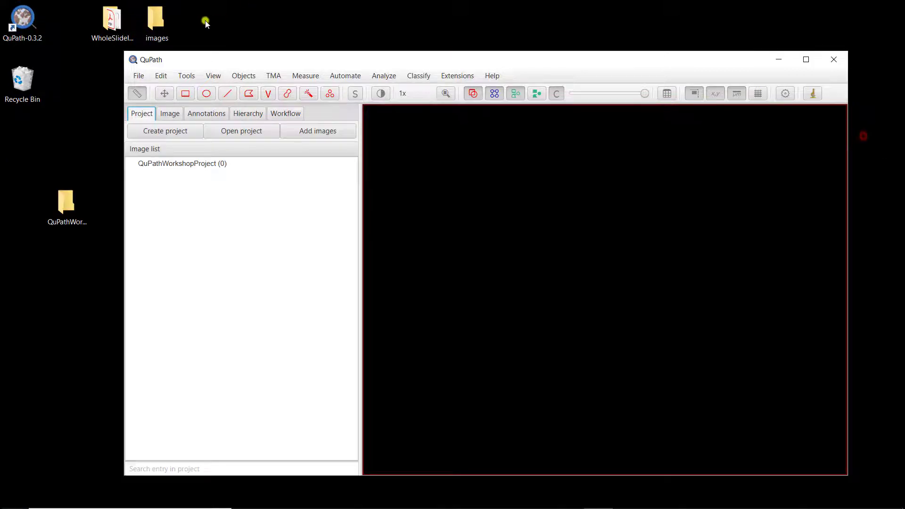
double_click(152, 14)
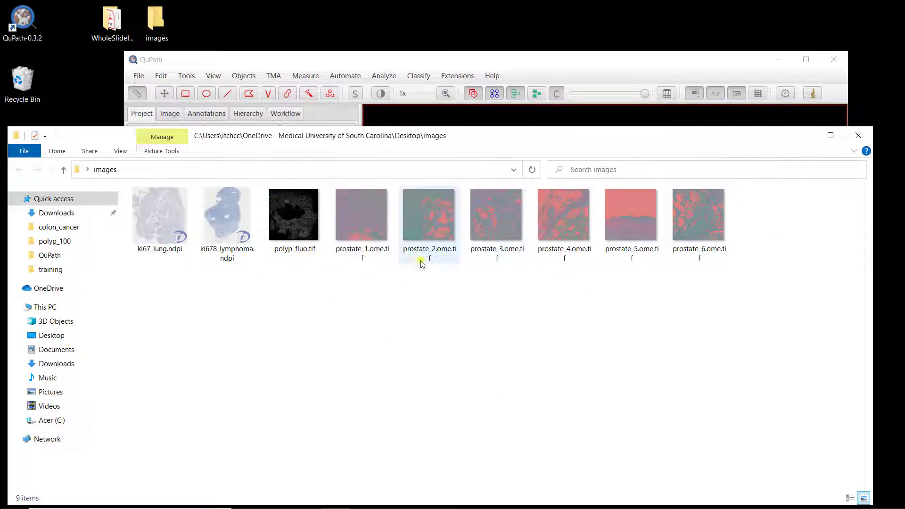
- Select all six prostate image files in Explorer and drop them onto QuPath's project image list
drag(468, 137, 498, 285)
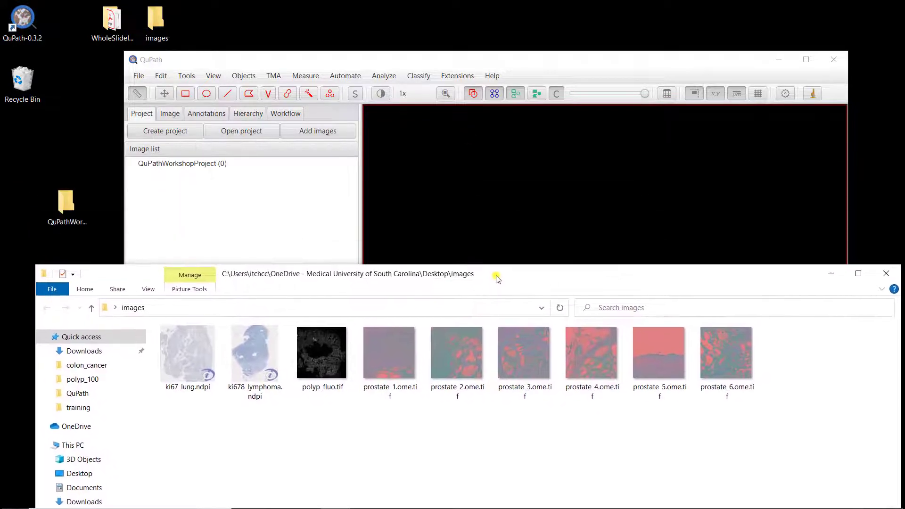
click(363, 428)
drag(363, 428, 779, 336)
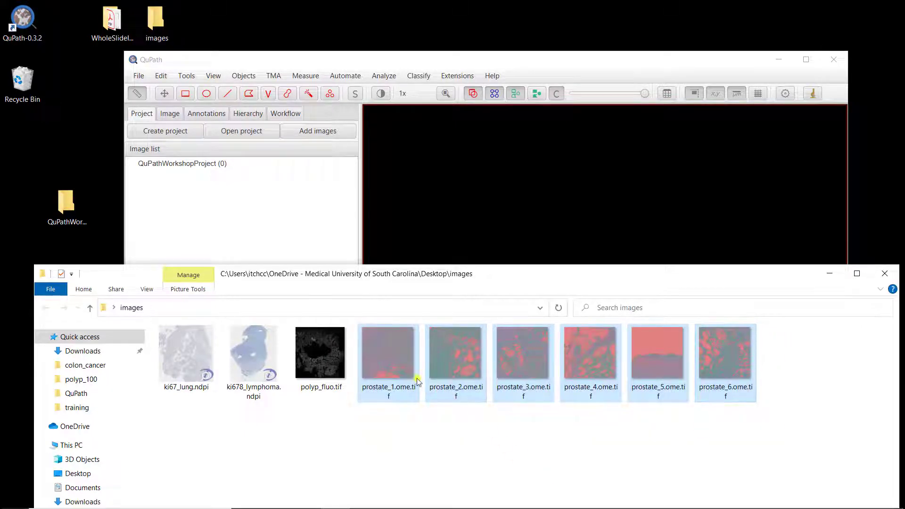
drag(396, 364, 276, 230)
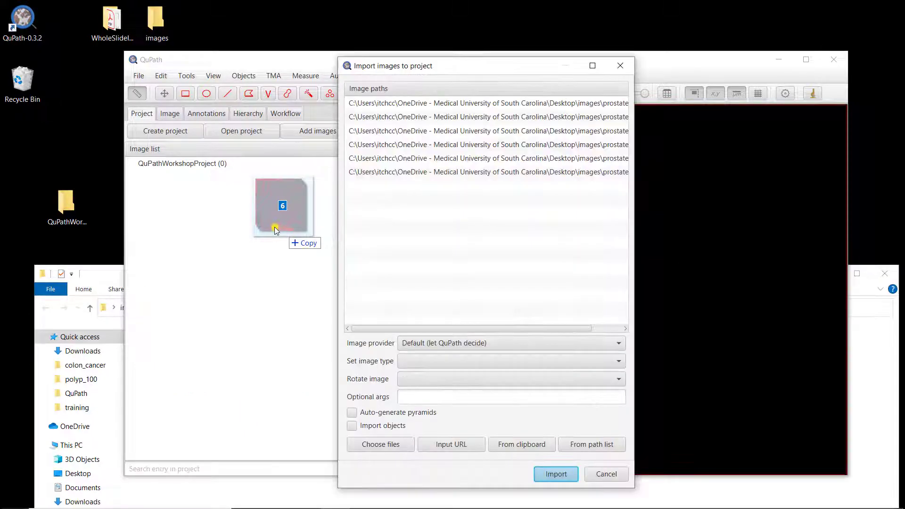
- Import them with image type Brightfield (H&E), then select prostate_1.ome.tif in the list
click(492, 363)
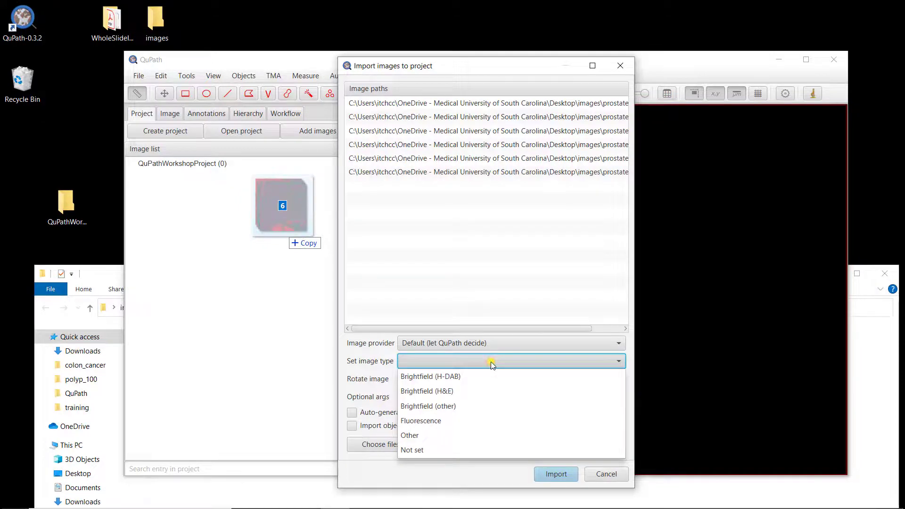
click(449, 392)
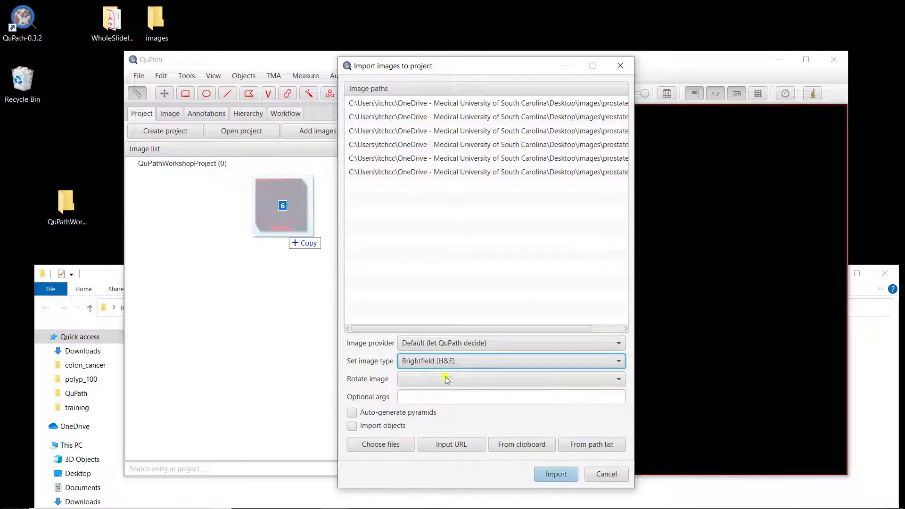
click(546, 479)
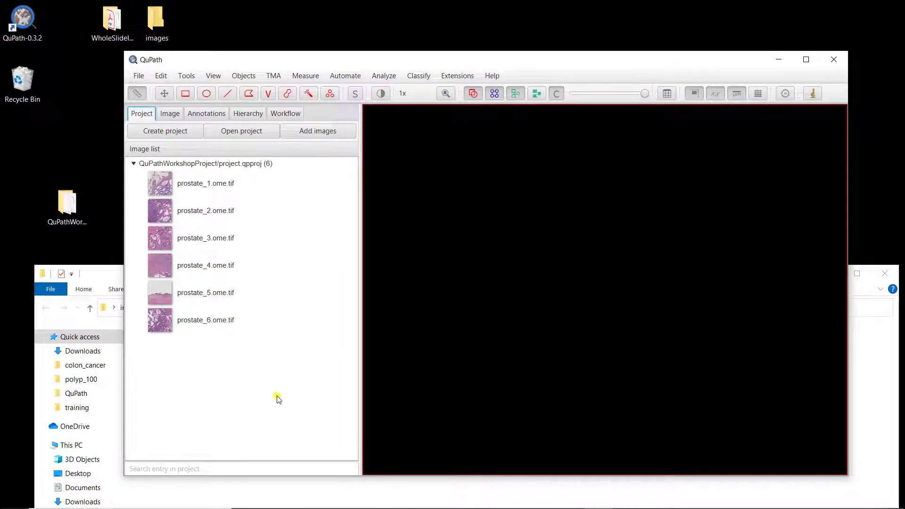
click(199, 185)
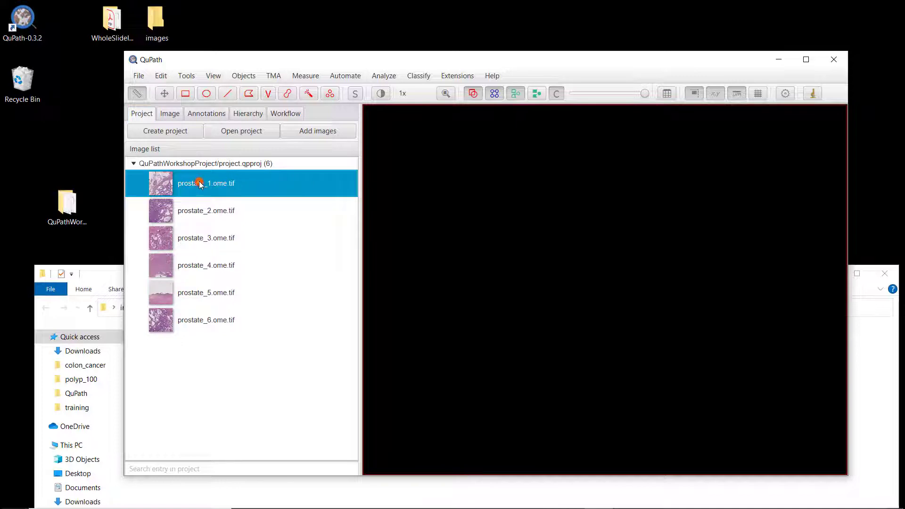
- Open prostate_1.ome.tif in the viewer and maximize the QuPath window
double_click(200, 185)
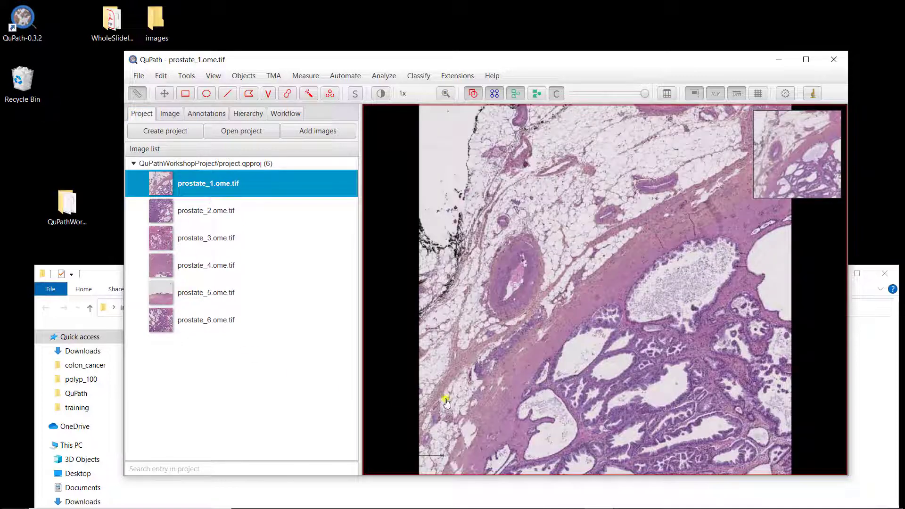
scroll(592, 305, up, 3)
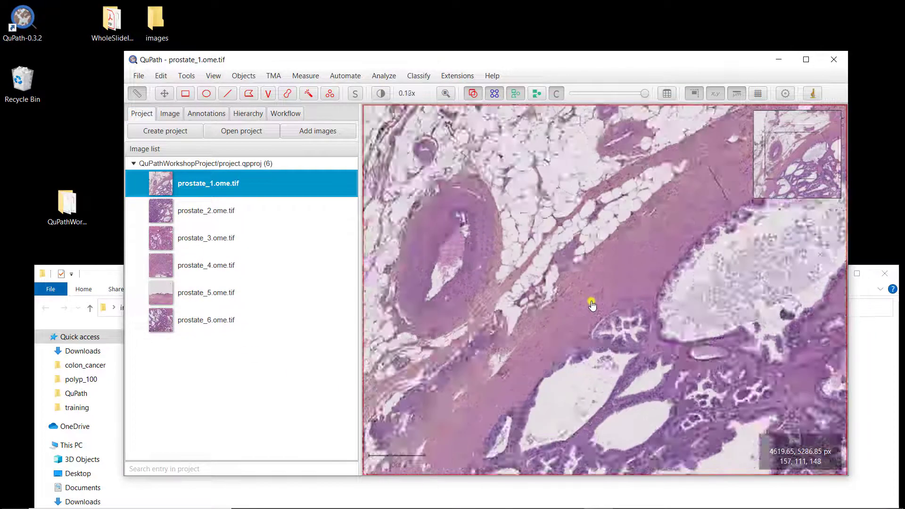
scroll(592, 306, up, 3)
scroll(593, 307, down, 6)
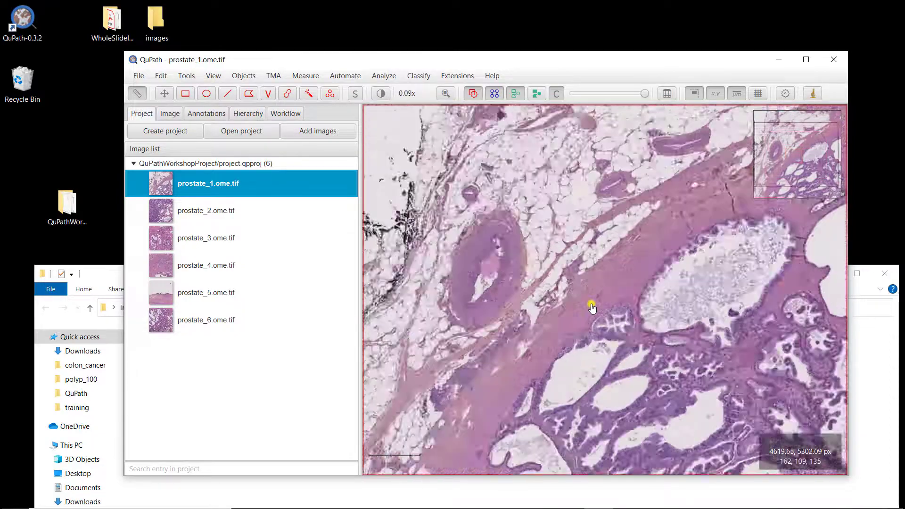
click(806, 60)
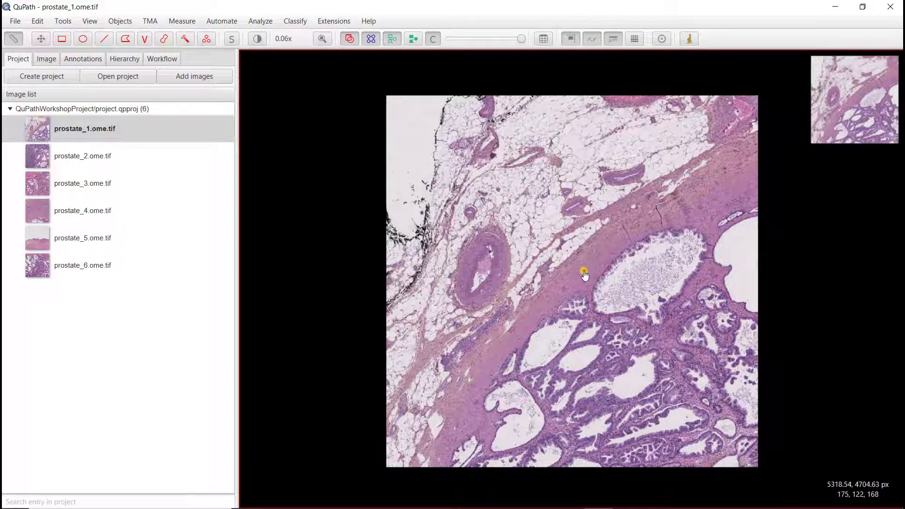
- Zoom and pan around the tissue, including the nerve bundle, then recentre the whole slide
drag(582, 271, 526, 316)
scroll(526, 317, up, 5)
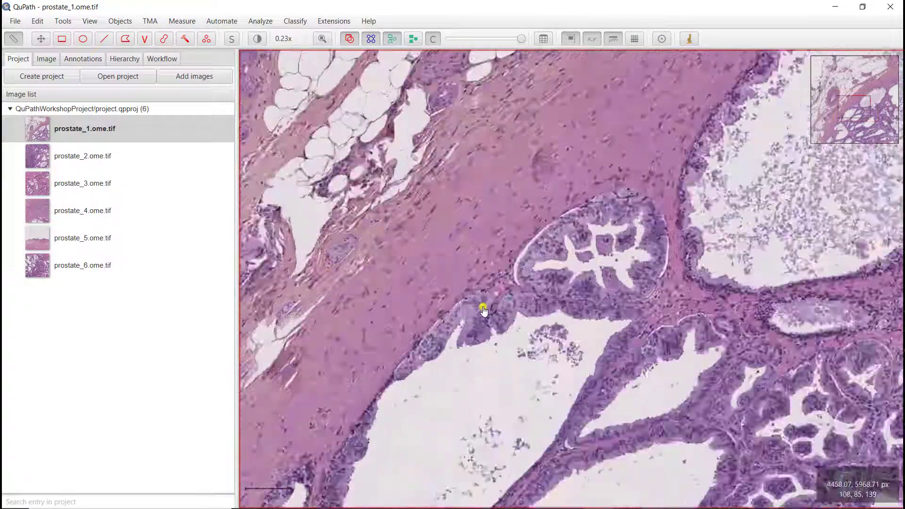
scroll(483, 310, up, 5)
drag(427, 297, 609, 223)
scroll(712, 330, down, 3)
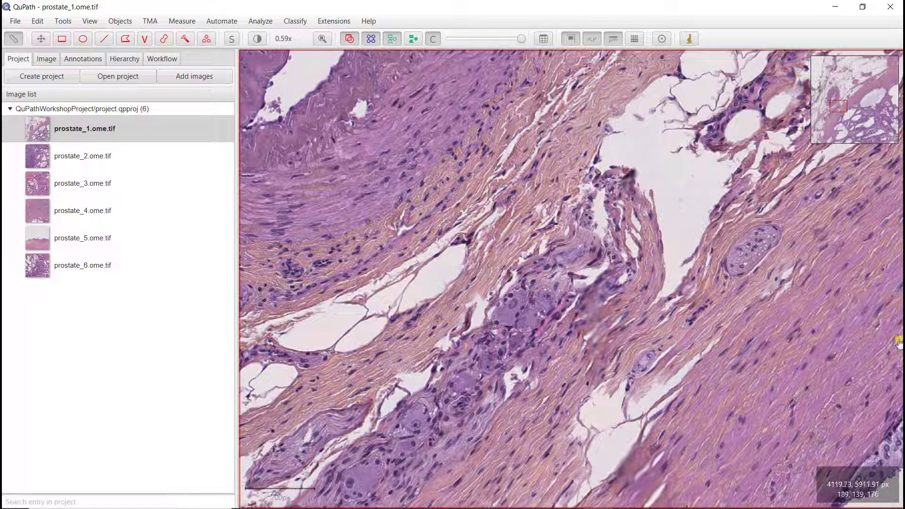
drag(701, 331, 592, 313)
drag(524, 196, 507, 240)
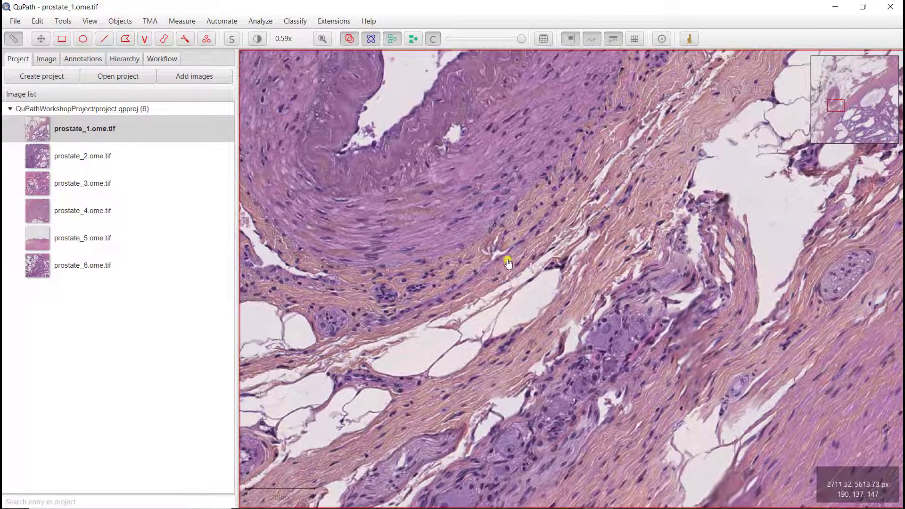
scroll(509, 263, down, 10)
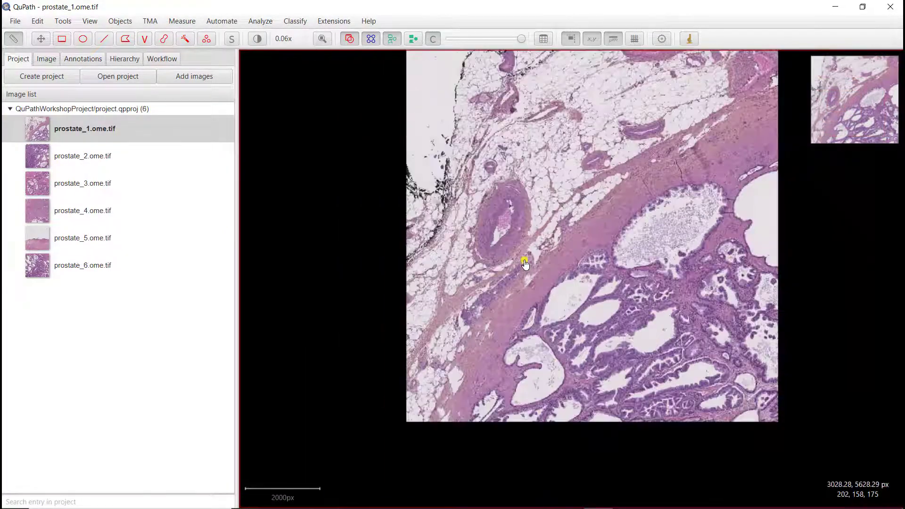
drag(525, 263, 474, 299)
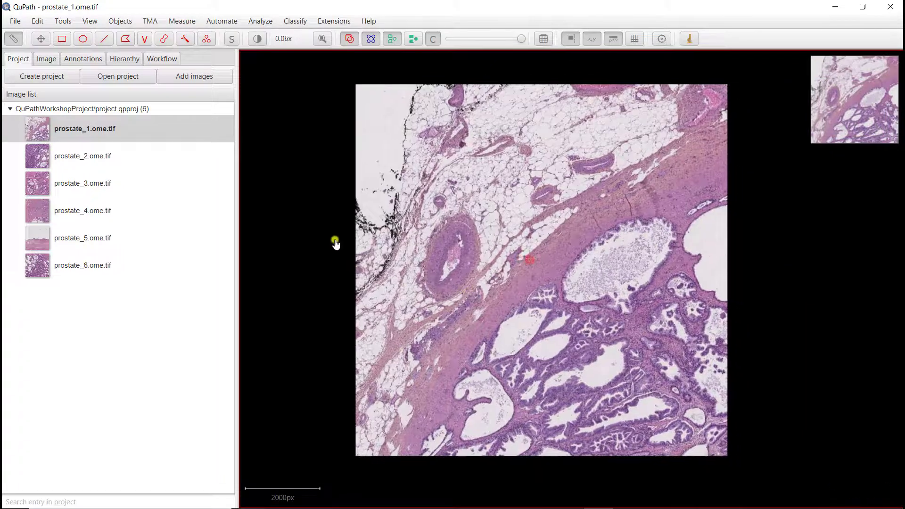
click(53, 62)
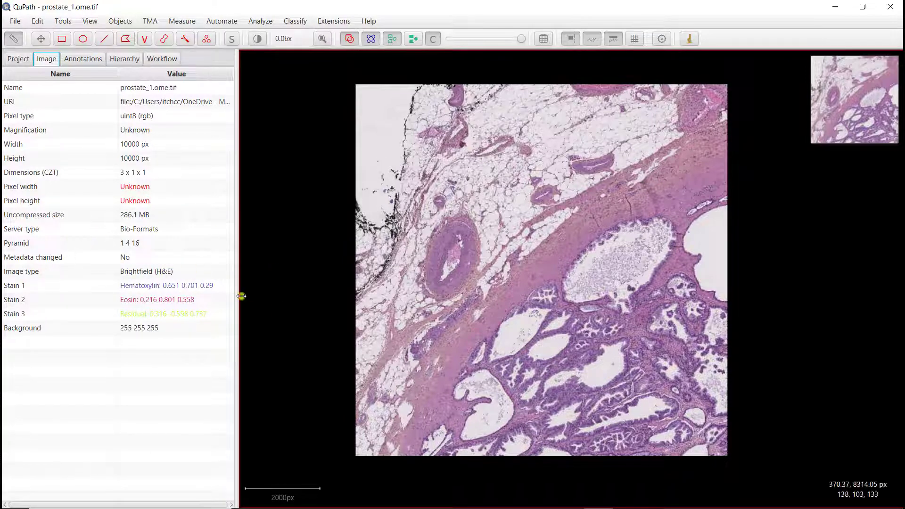
scroll(543, 288, up, 2)
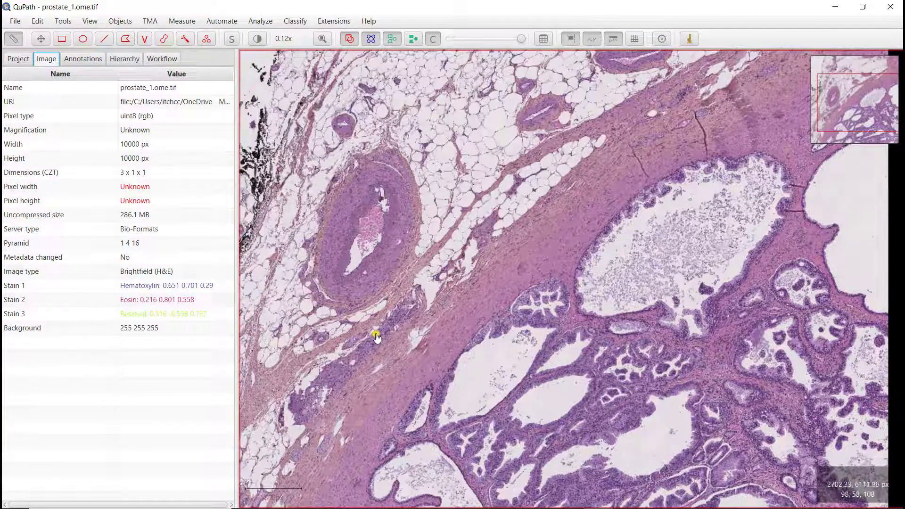
scroll(443, 307, down, 1)
drag(432, 289, 462, 303)
click(18, 60)
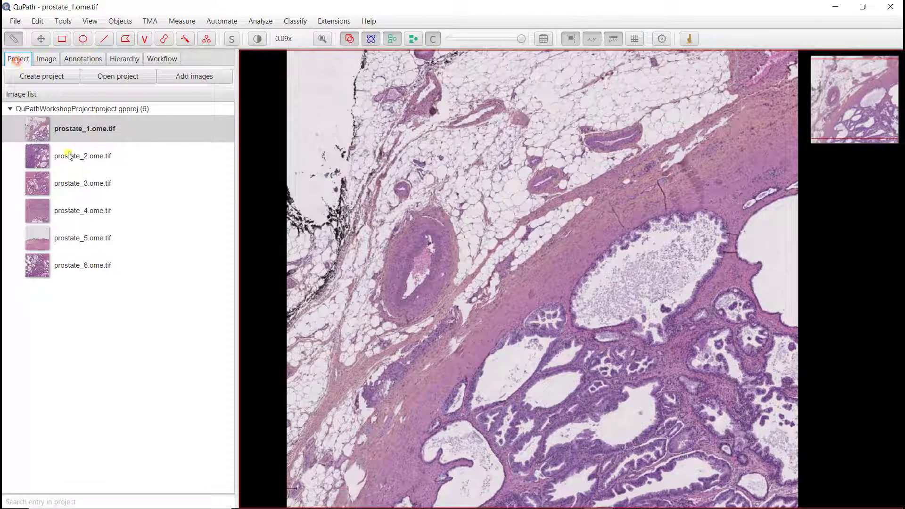
click(96, 157)
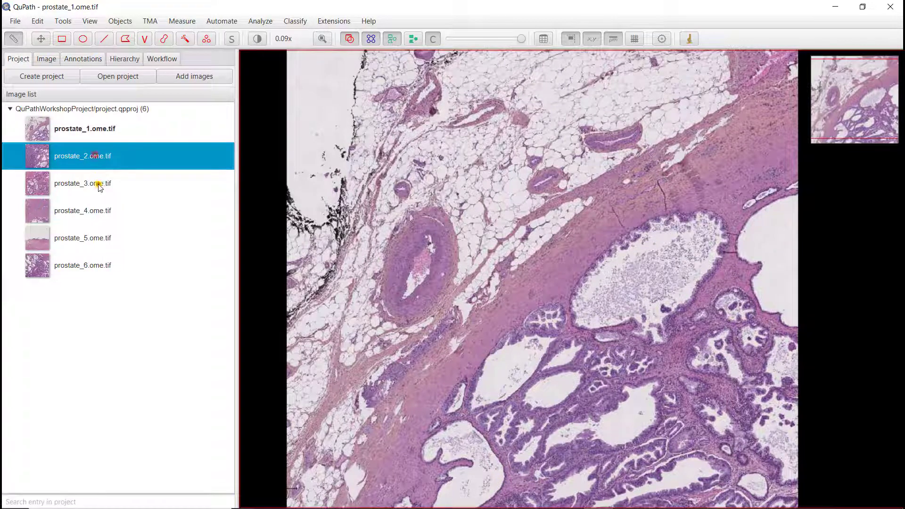
click(97, 183)
click(97, 211)
click(91, 239)
click(87, 209)
click(86, 157)
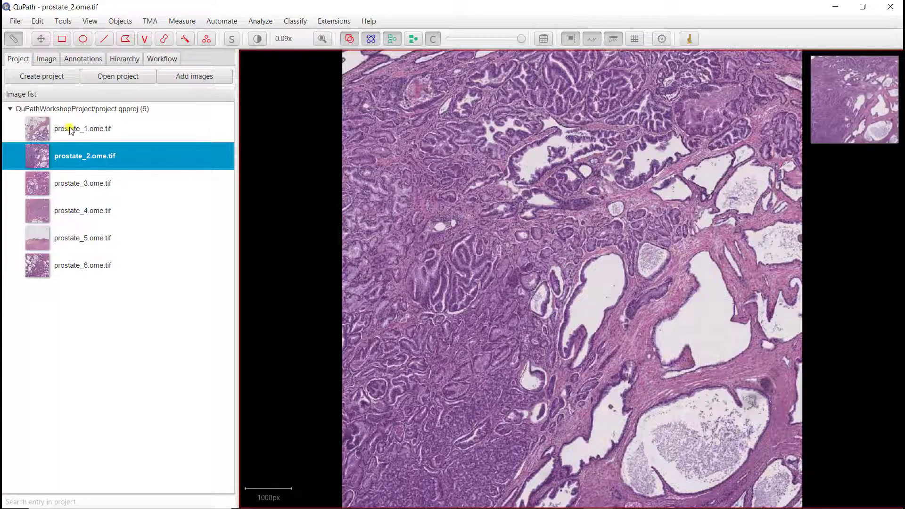
click(69, 130)
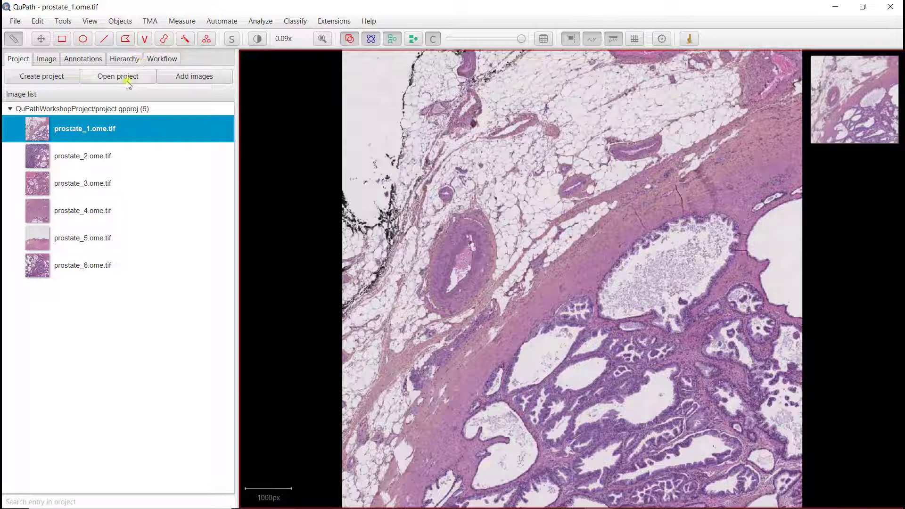
- Draw a rectangle annotation over the fatty tissue above the round vessel
click(62, 40)
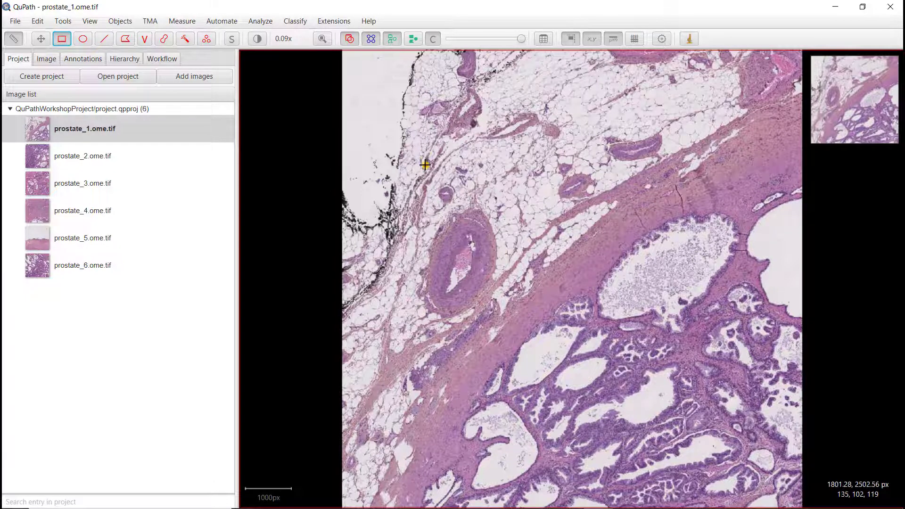
mouse_move(431, 178)
mouse_down()
mouse_move(456, 203)
mouse_move(436, 178)
mouse_move(456, 203)
mouse_move(441, 189)
mouse_move(487, 210)
mouse_move(477, 198)
mouse_move(488, 153)
mouse_move(448, 126)
mouse_move(398, 160)
mouse_move(394, 226)
mouse_move(461, 231)
mouse_move(528, 210)
mouse_move(485, 228)
mouse_move(518, 235)
mouse_move(499, 224)
mouse_up()
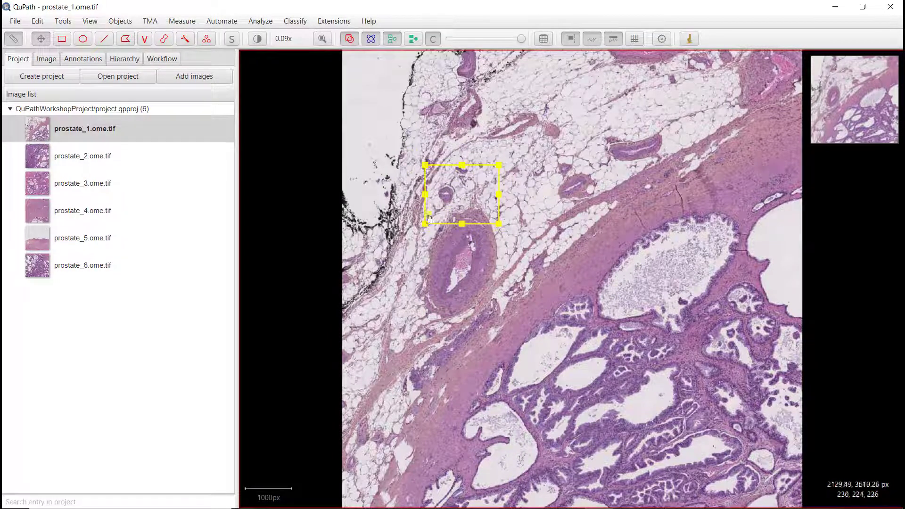
click(534, 195)
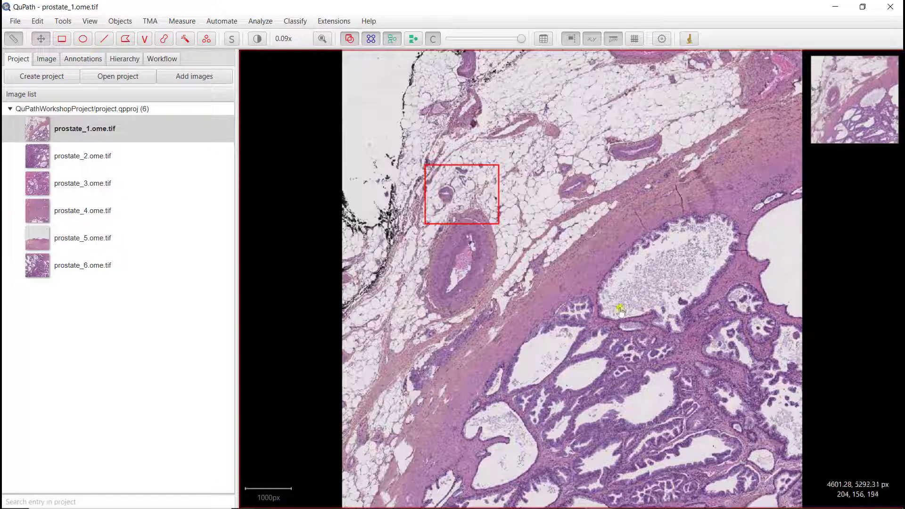
click(476, 206)
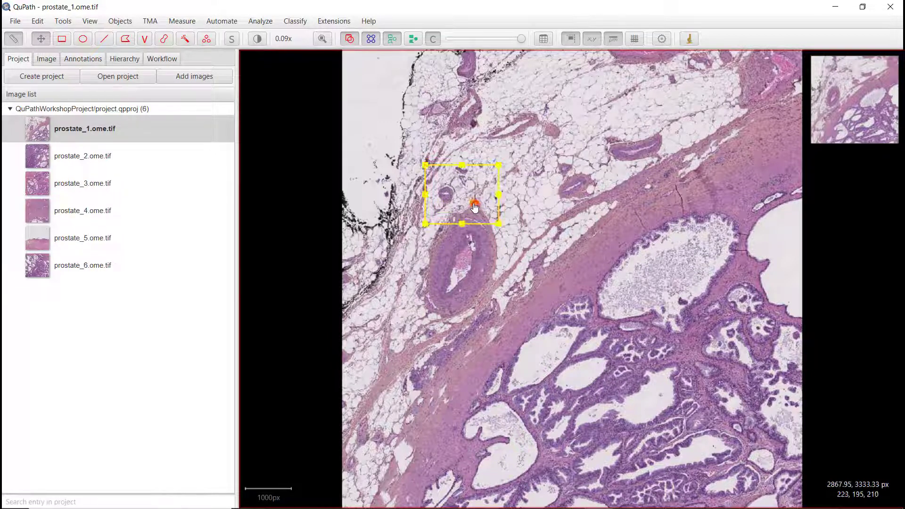
- Show the Annotations list and select the rectangle from it, then deselect it
click(83, 60)
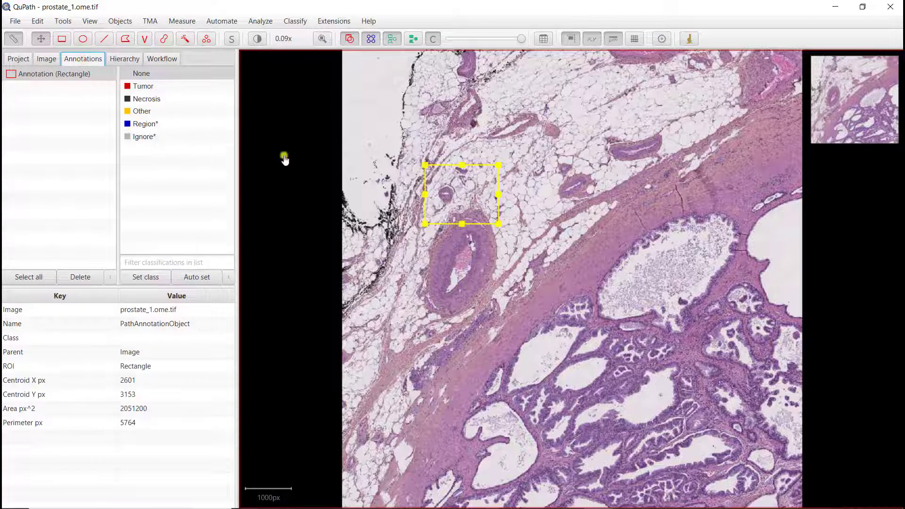
click(555, 205)
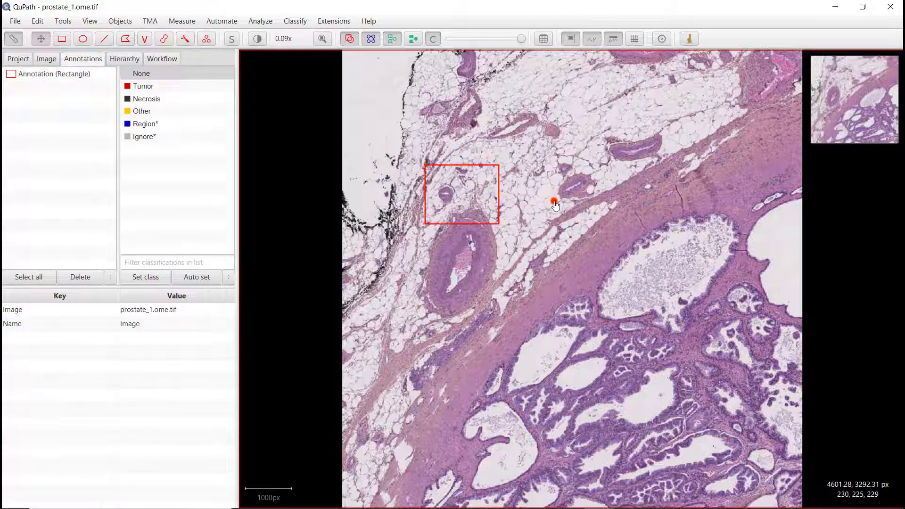
click(50, 74)
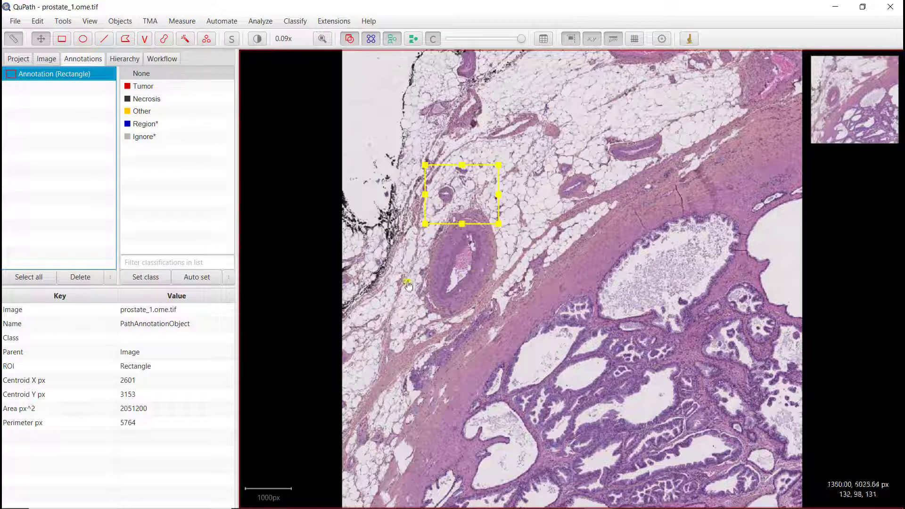
click(480, 255)
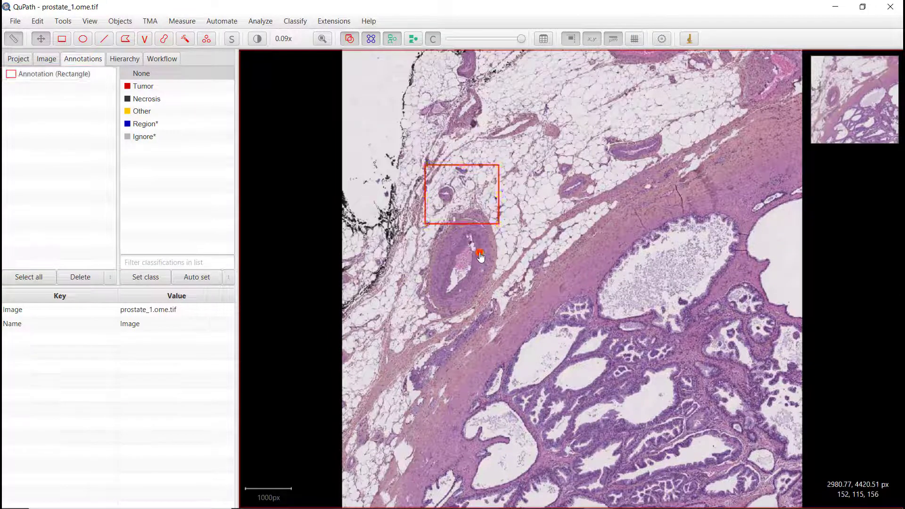
- Draw an ellipse in the fatty tissue and widen it, then a 2683.28 px line across the tissue band
key(r)
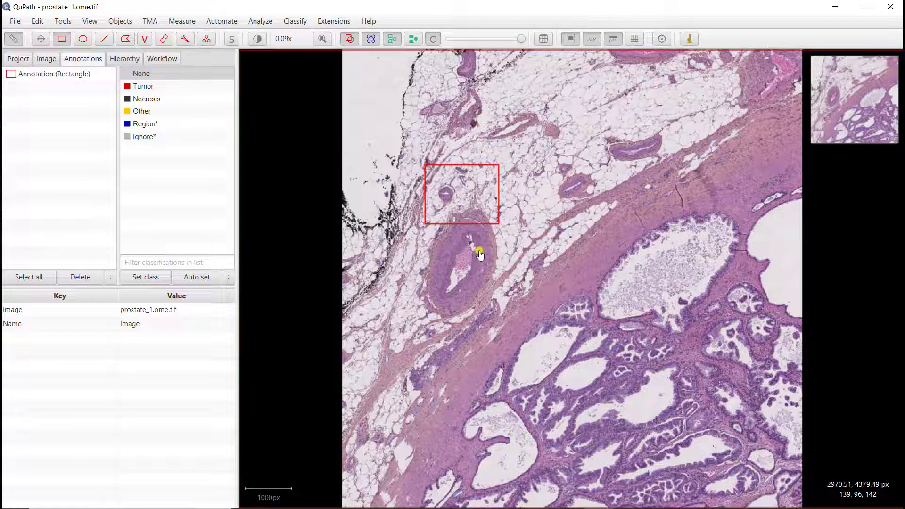
key(o)
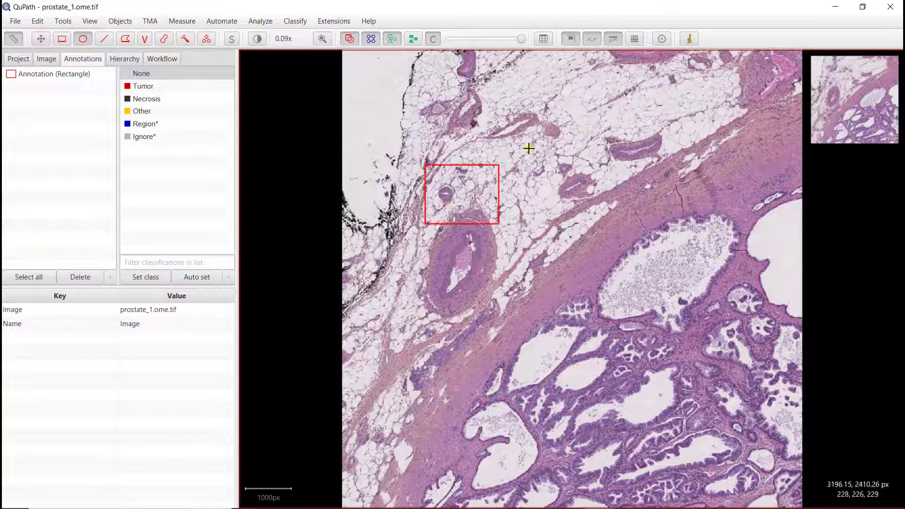
mouse_move(524, 108)
mouse_down()
mouse_move(589, 147)
mouse_move(546, 144)
mouse_move(590, 156)
mouse_move(578, 174)
mouse_up()
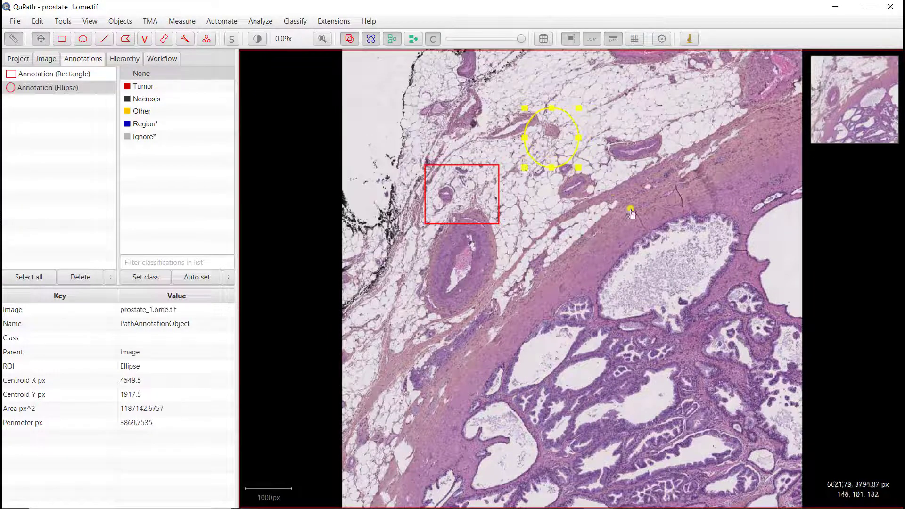
click(542, 195)
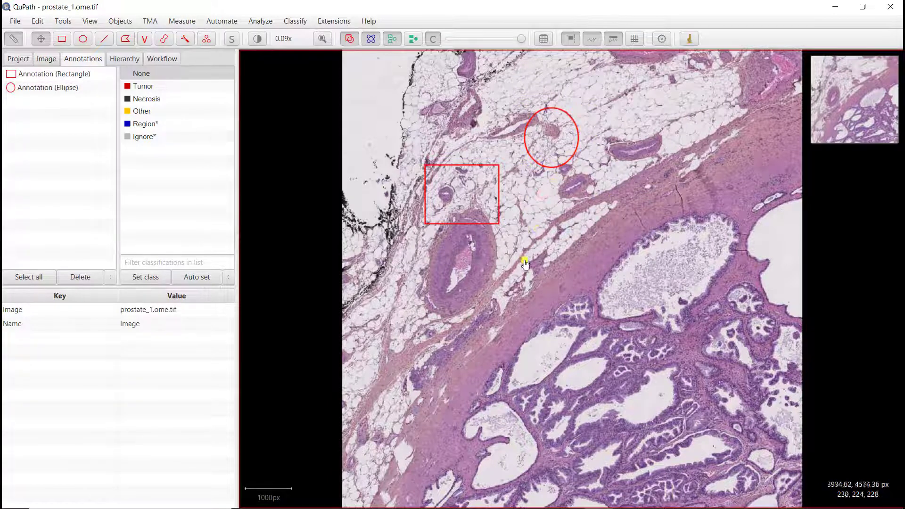
click(545, 149)
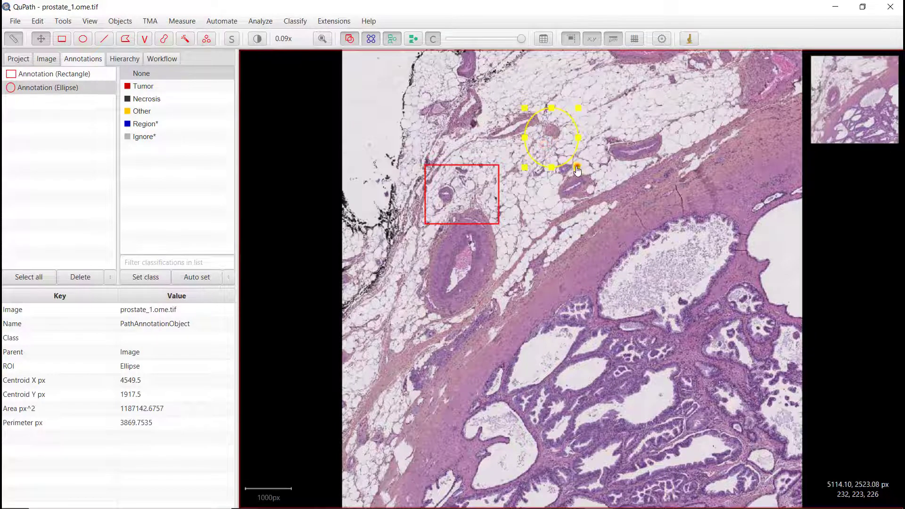
mouse_move(578, 166)
mouse_down()
mouse_move(565, 151)
mouse_move(604, 170)
mouse_move(585, 177)
mouse_move(605, 171)
mouse_move(595, 160)
mouse_up()
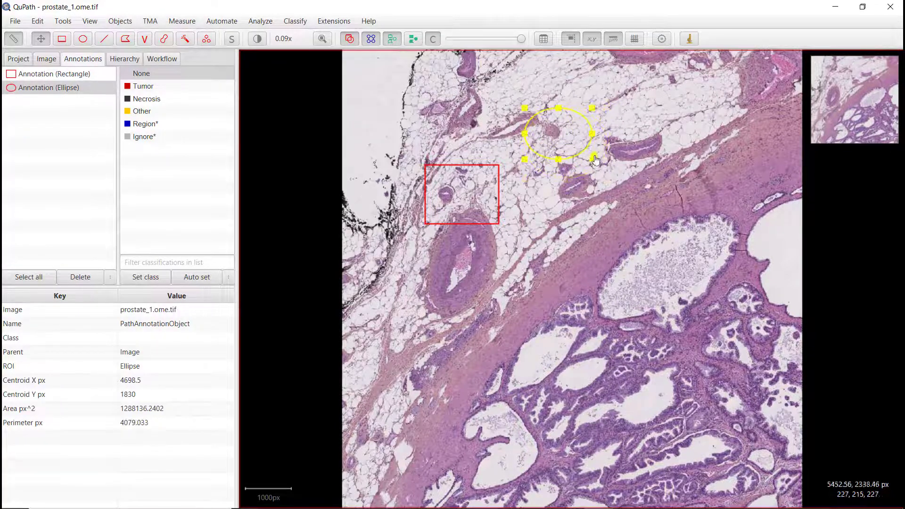
click(547, 207)
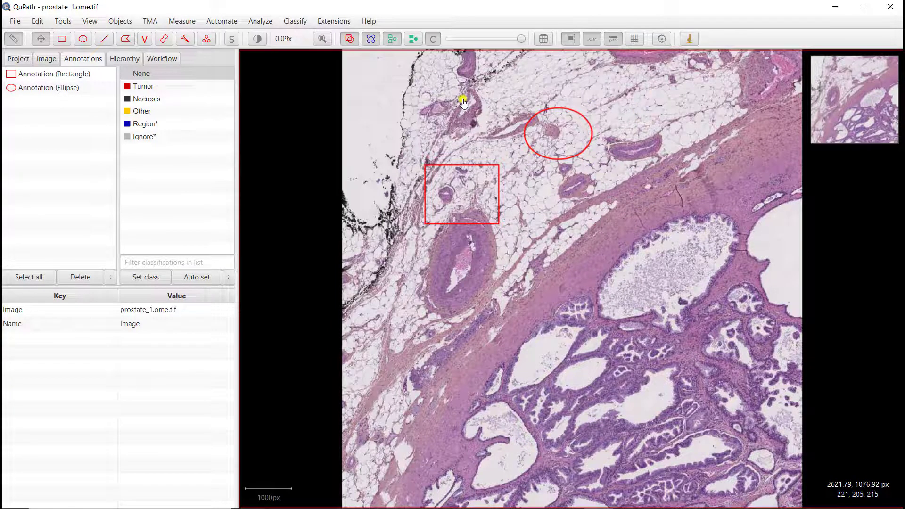
key(l)
mouse_move(529, 195)
mouse_down()
mouse_move(549, 231)
mouse_move(581, 218)
mouse_move(528, 239)
mouse_move(529, 208)
mouse_move(524, 218)
mouse_move(606, 189)
mouse_move(617, 174)
mouse_move(645, 178)
mouse_move(652, 203)
mouse_up()
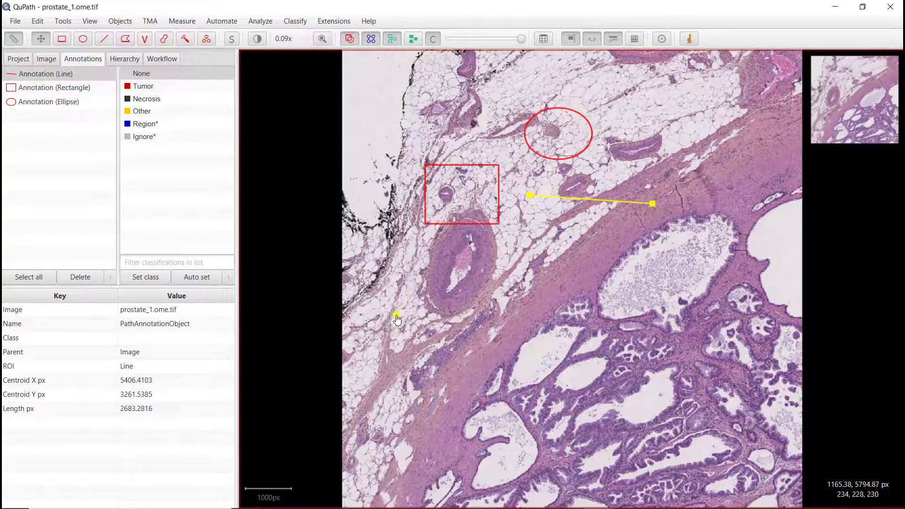
- Draw an eight-corner polygon annotation around the glandular tissue below the line
key(p)
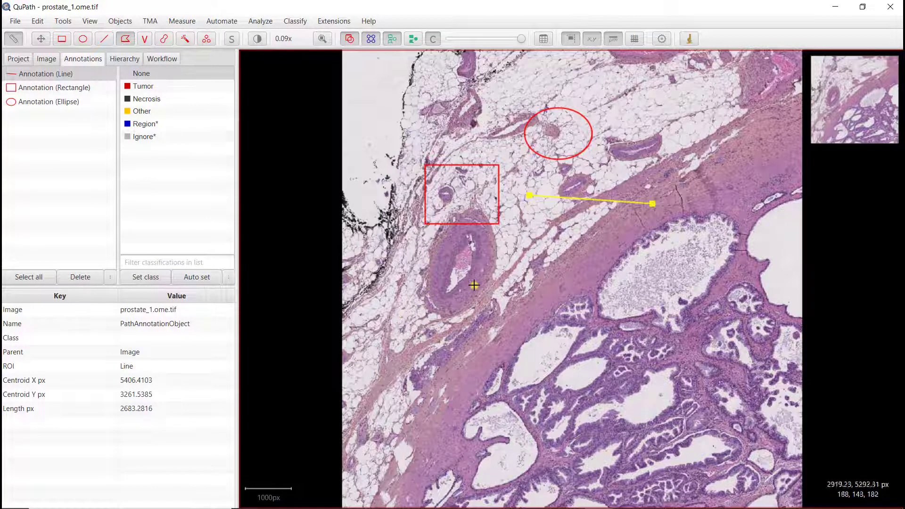
click(462, 302)
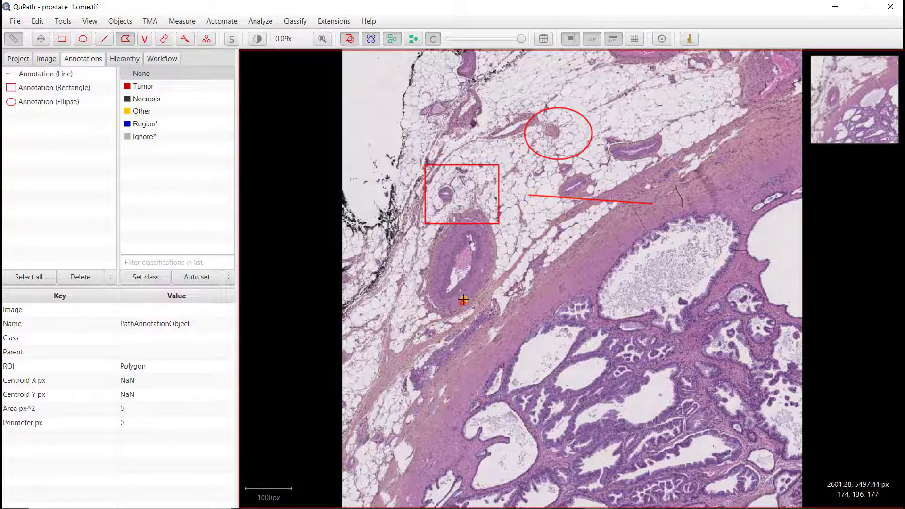
click(494, 267)
click(559, 273)
click(625, 331)
click(631, 423)
click(492, 421)
click(388, 381)
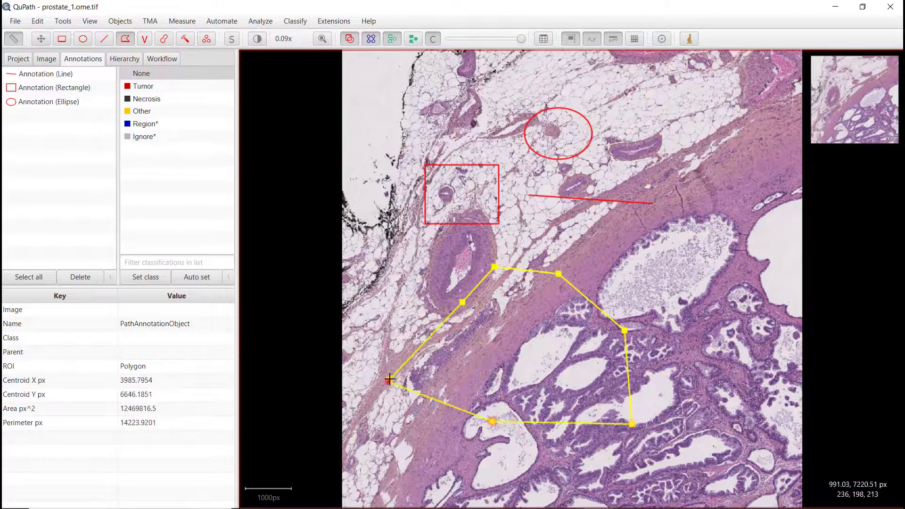
double_click(397, 316)
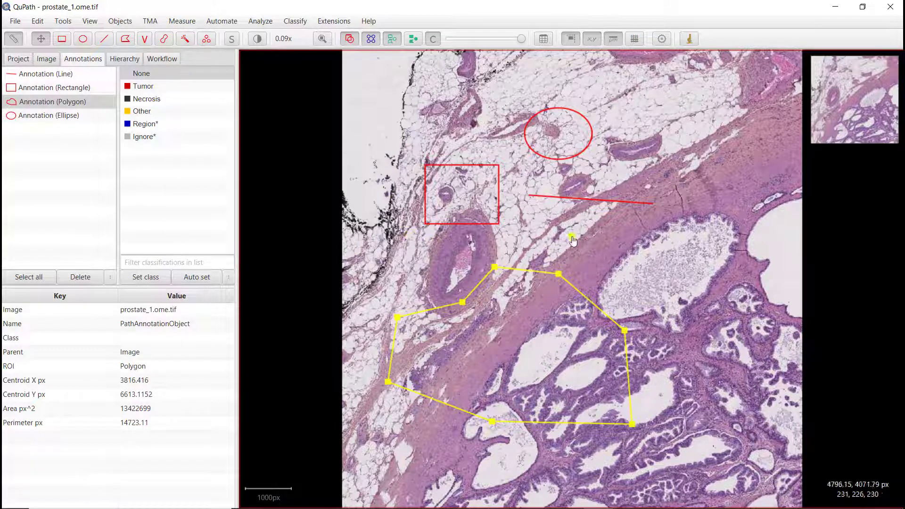
- Draw a freehand polygon outline near the centre of the slide and begin another
drag(575, 241, 574, 256)
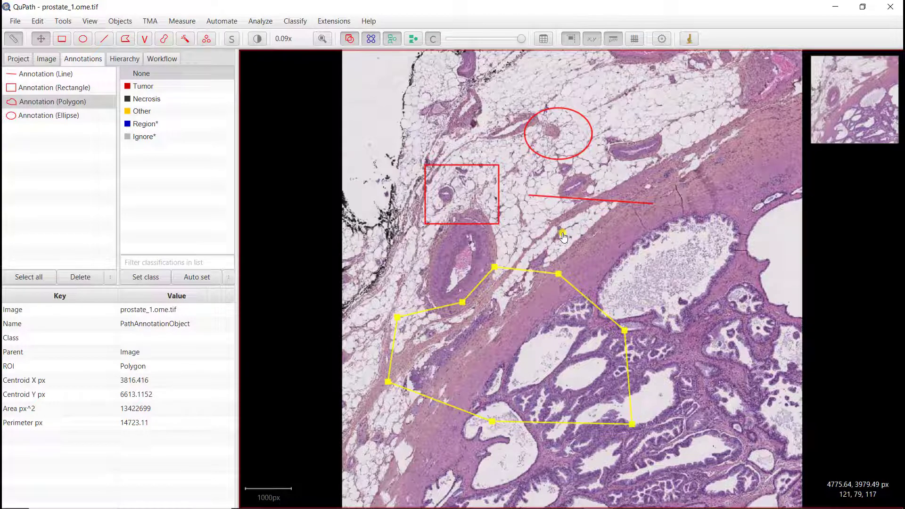
drag(560, 255, 552, 240)
key(p)
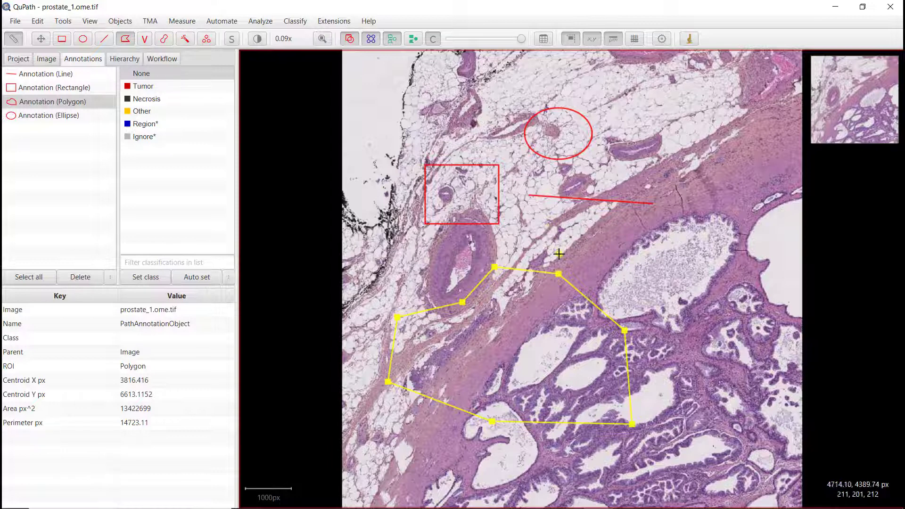
click(554, 236)
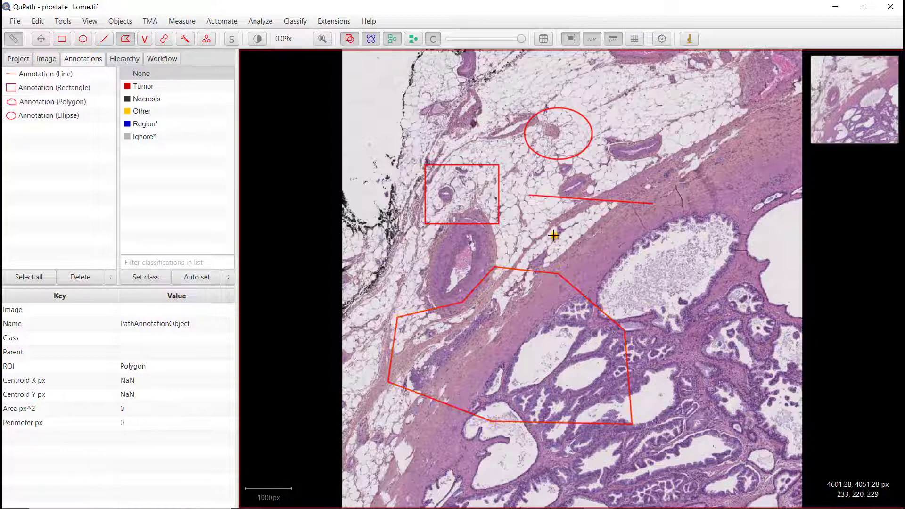
- Trace a freehand outline of the central gland, then draw a six-vertex polyline across the top fatty tissue
mouse_move(556, 235)
mouse_down()
mouse_move(571, 221)
mouse_move(595, 221)
mouse_move(615, 260)
mouse_move(658, 243)
mouse_move(682, 271)
mouse_move(662, 294)
mouse_move(614, 286)
mouse_move(581, 270)
mouse_move(575, 253)
mouse_move(554, 255)
mouse_move(523, 239)
mouse_move(540, 228)
mouse_up()
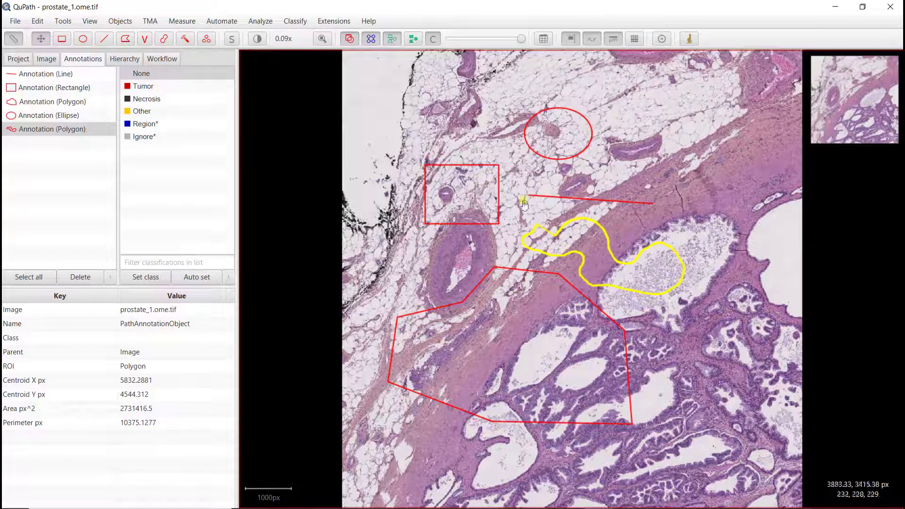
click(145, 41)
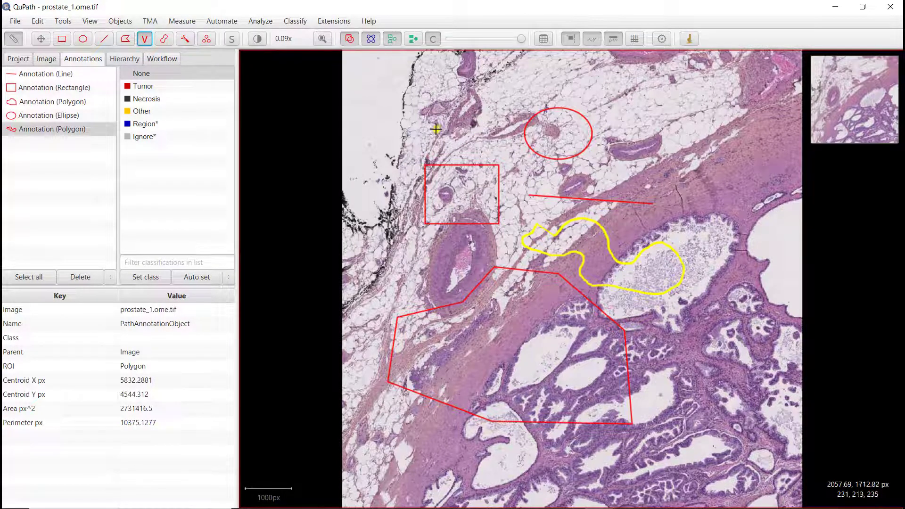
click(447, 118)
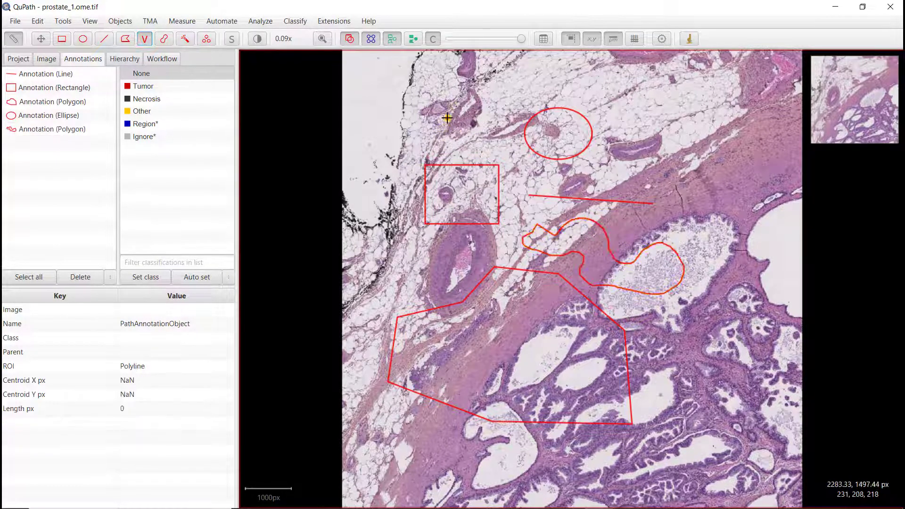
click(522, 86)
click(642, 93)
click(693, 152)
click(743, 127)
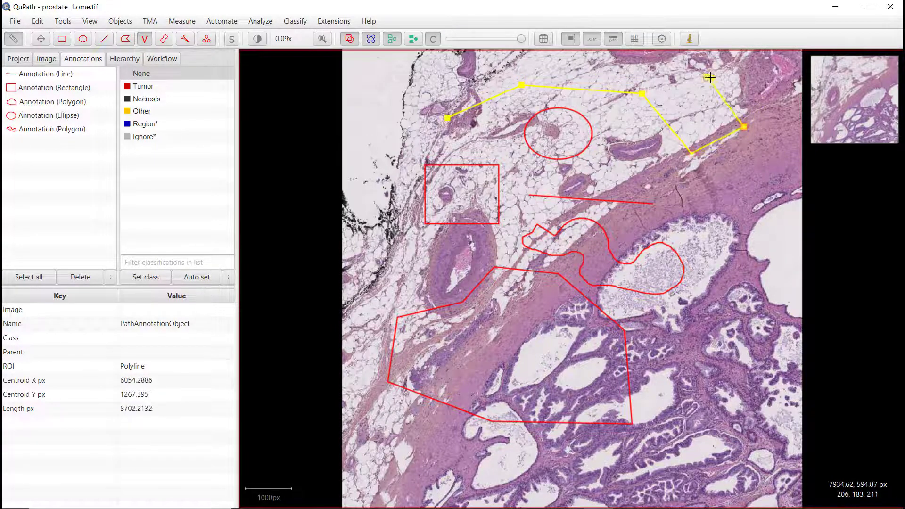
double_click(735, 85)
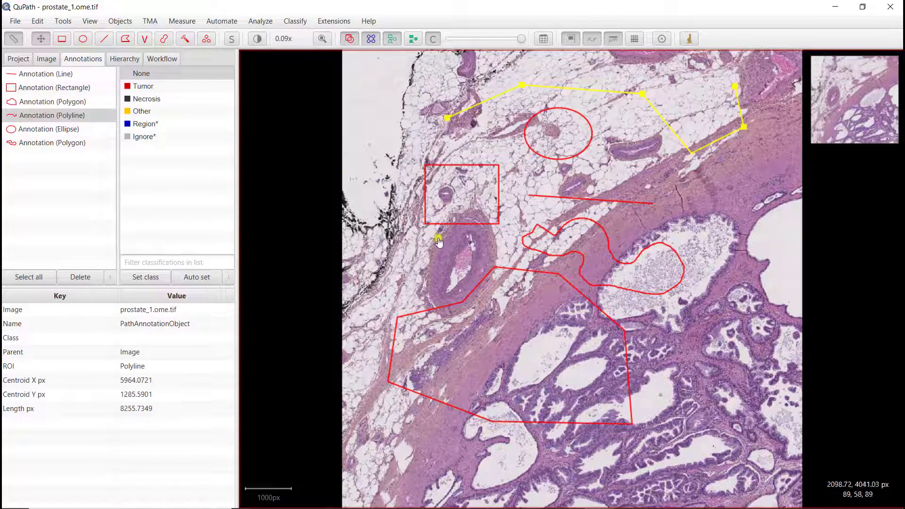
- Paint two small brush annotations near the slide's left edge
click(164, 40)
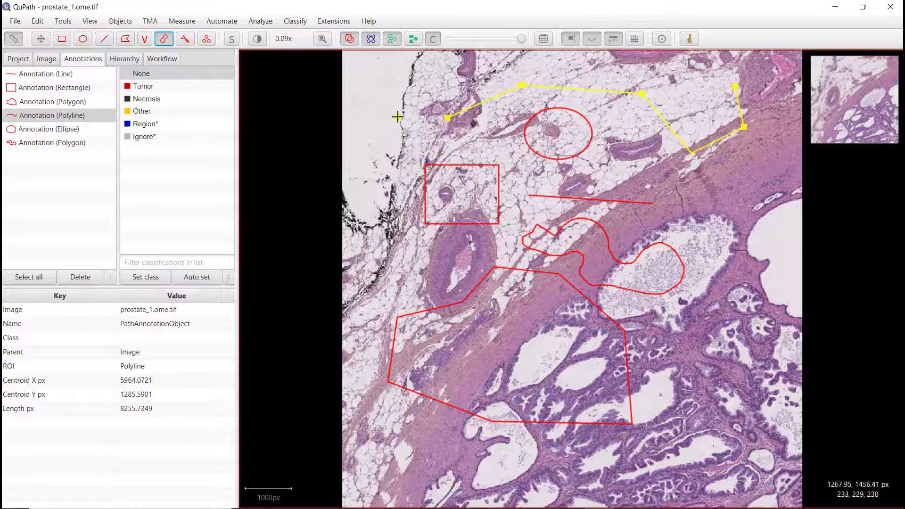
drag(377, 84, 380, 111)
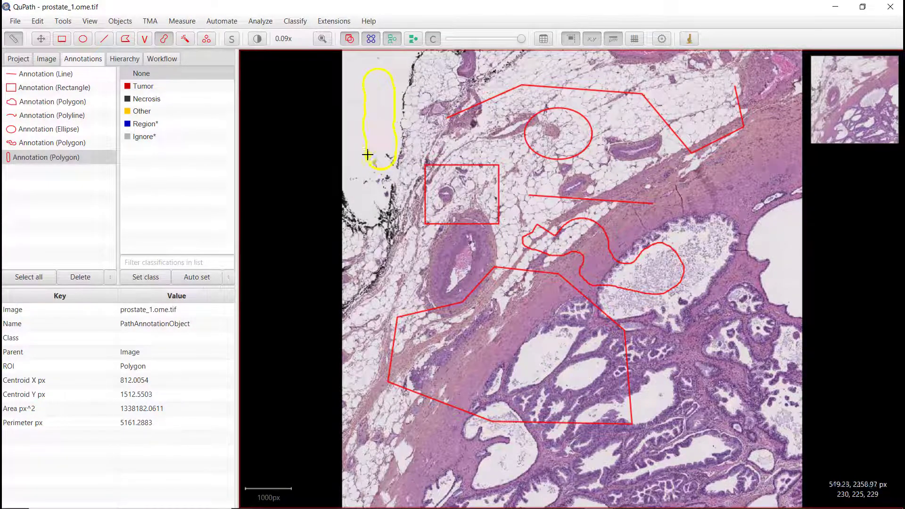
scroll(390, 134, down, 3)
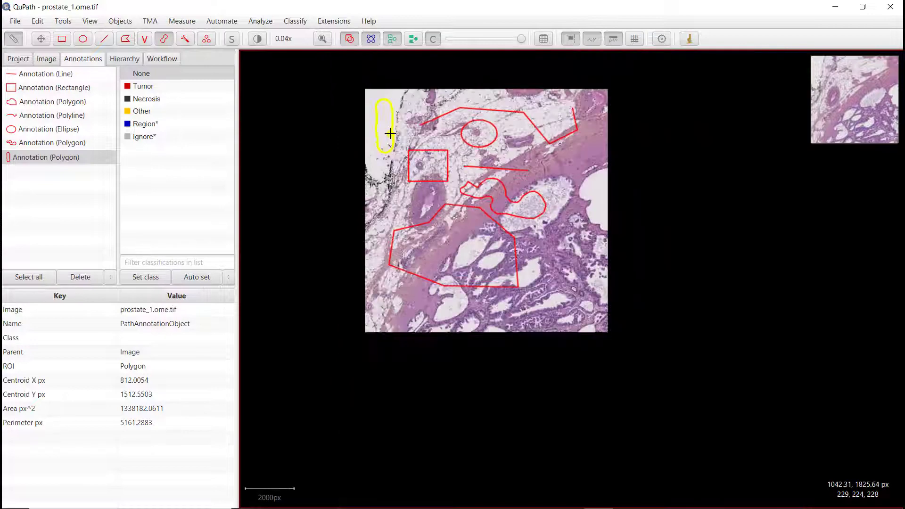
drag(380, 174, 381, 200)
- Brush-paint annotations along the vessel wall, inside the vessel, and beside its left side
scroll(423, 212, up, 15)
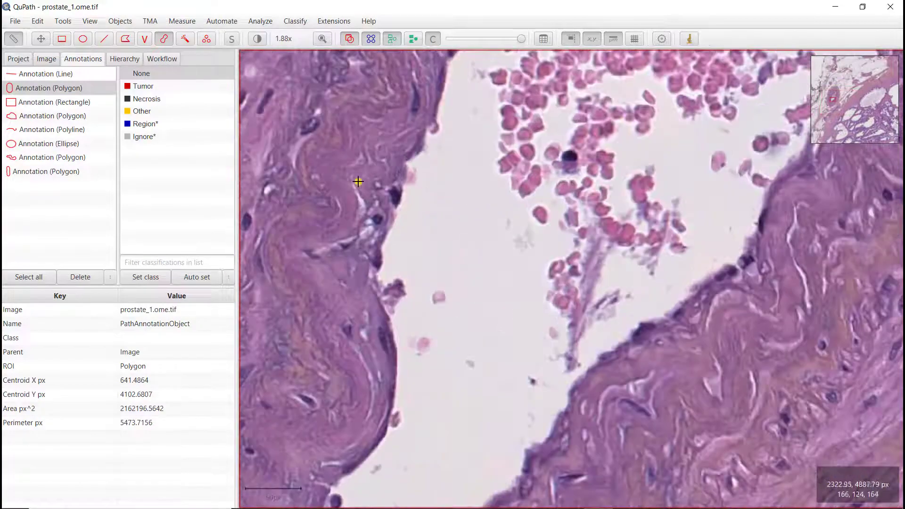
drag(343, 156, 321, 268)
drag(517, 185, 524, 225)
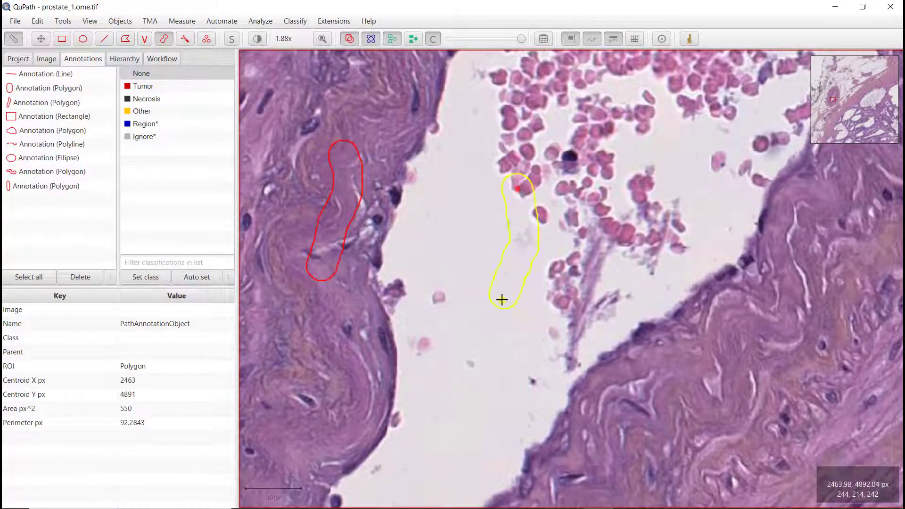
drag(500, 305, 499, 307)
scroll(404, 319, down, 4)
mouse_move(344, 191)
mouse_down()
mouse_move(416, 158)
mouse_move(490, 142)
mouse_up()
scroll(346, 202, down, 4)
mouse_move(298, 234)
mouse_down()
mouse_move(317, 273)
mouse_move(340, 279)
mouse_up()
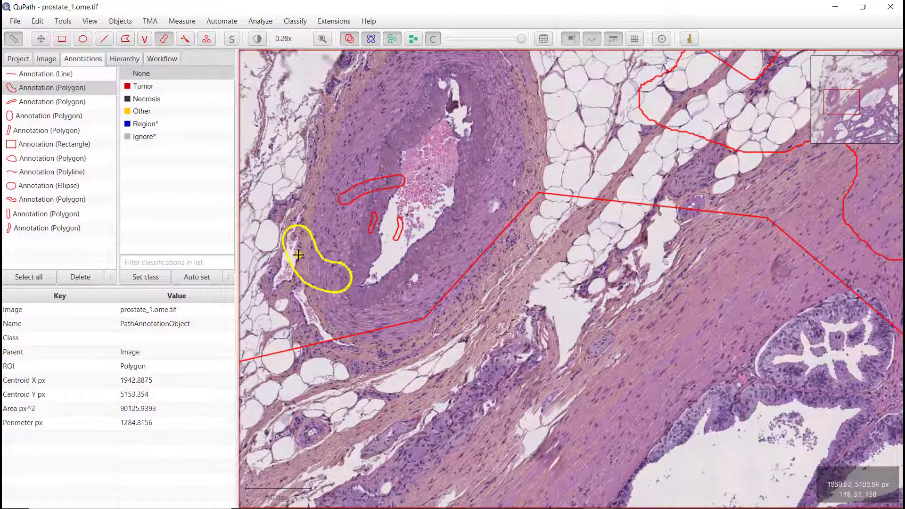
- Extend the brush annotation beside the vessel's left side to 102839.8586 px² with two strokes
mouse_move(305, 257)
mouse_down()
mouse_move(293, 241)
mouse_move(298, 228)
mouse_move(331, 268)
mouse_up()
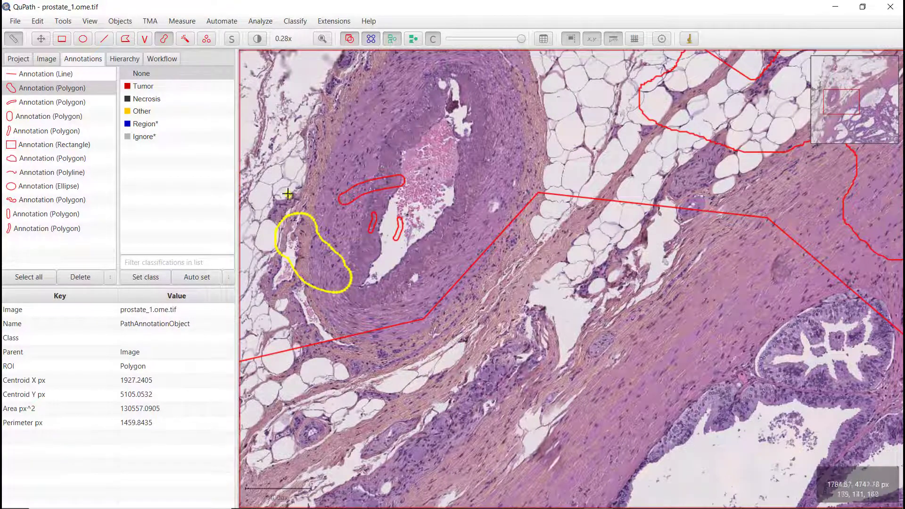
mouse_move(285, 182)
mouse_down()
mouse_move(273, 236)
mouse_move(289, 275)
mouse_up()
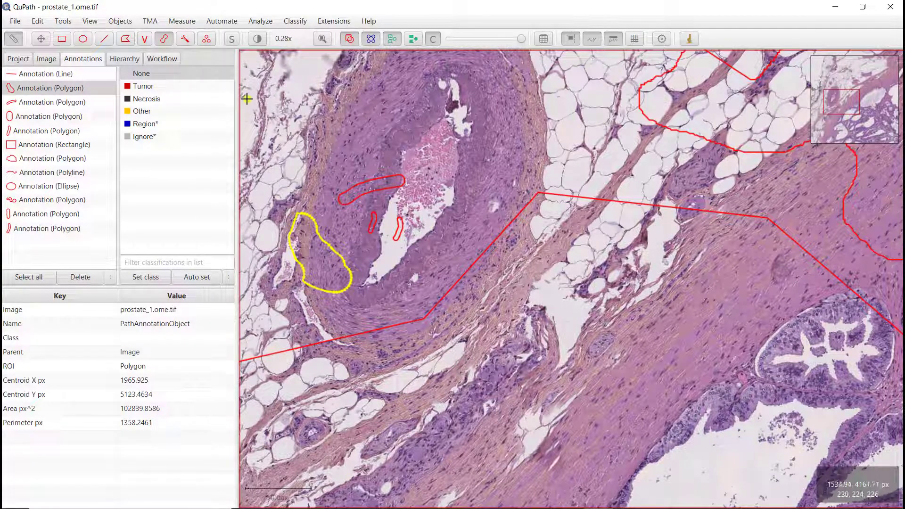
- Deselect the side annotation and brush-paint a new 87099.4178 px² annotation along the upper vessel wall
key(m)
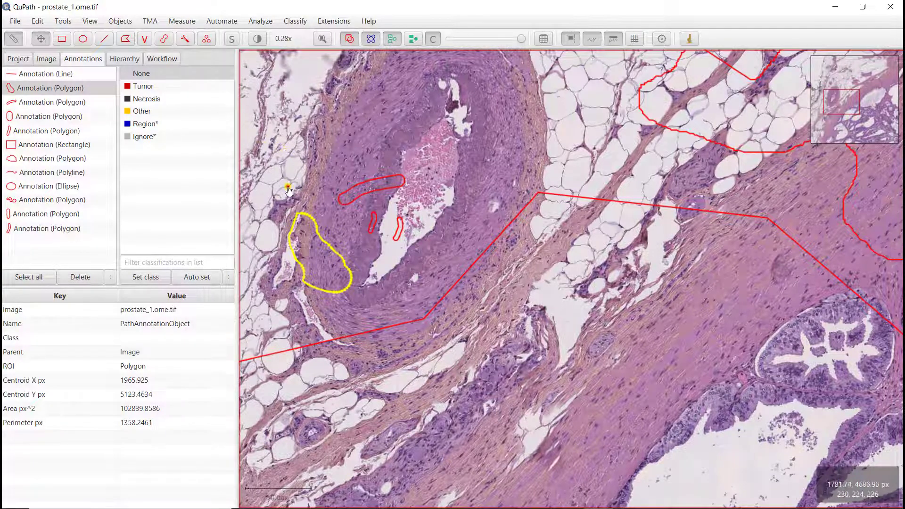
mouse_move(290, 188)
mouse_down()
mouse_move(370, 168)
mouse_move(384, 149)
mouse_up()
drag(334, 269, 443, 296)
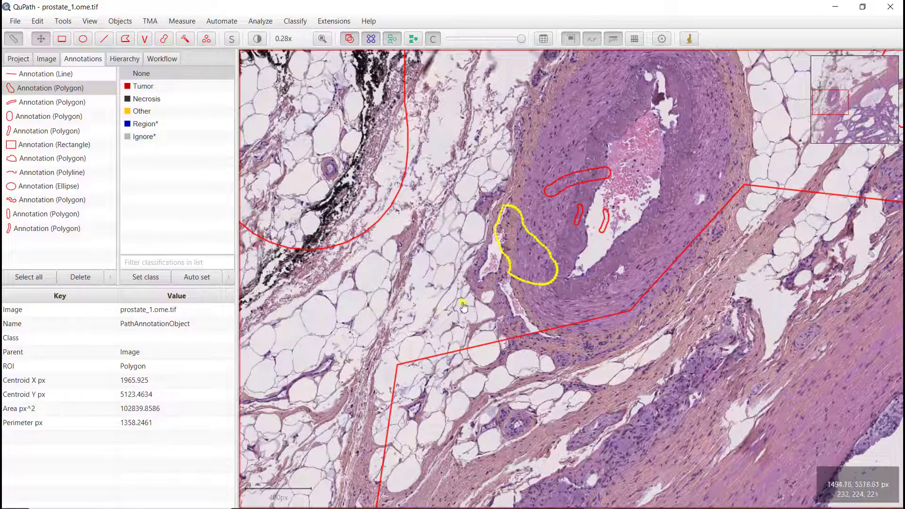
click(461, 276)
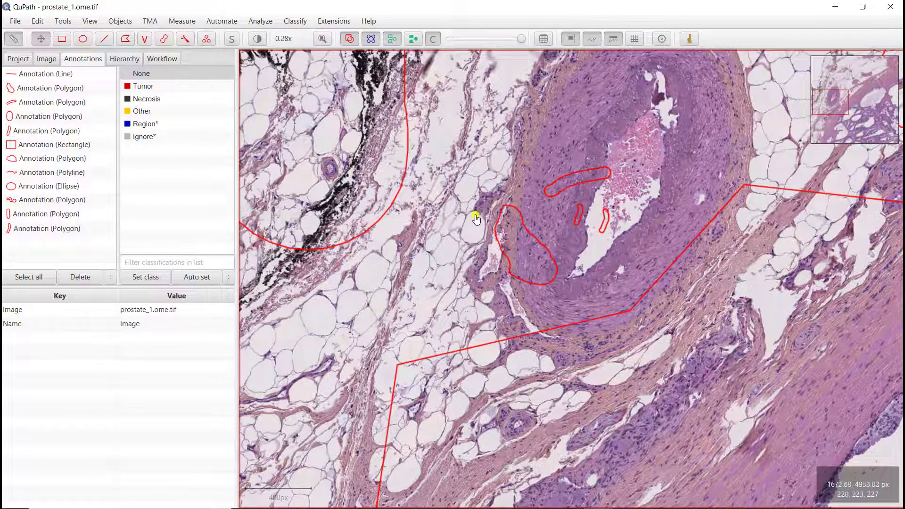
key(b)
drag(472, 194, 511, 122)
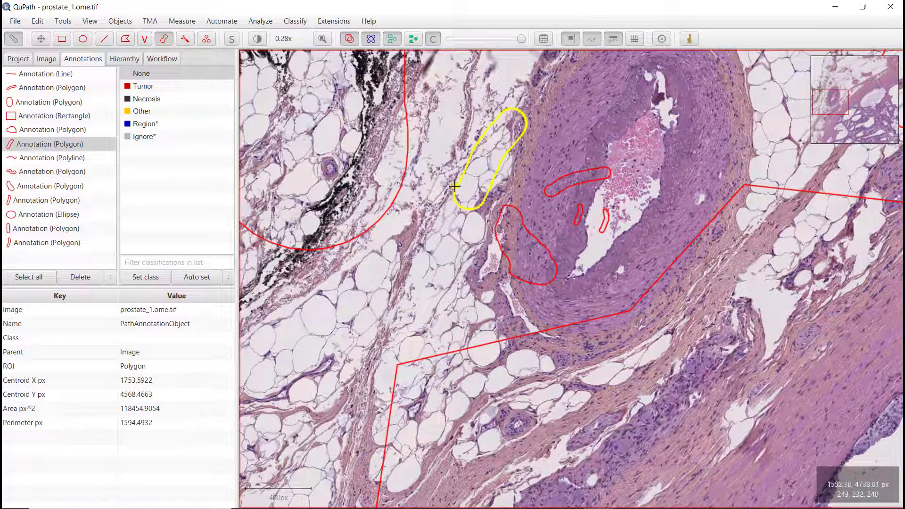
mouse_move(477, 171)
mouse_down()
mouse_move(466, 152)
mouse_move(480, 147)
mouse_up()
mouse_move(570, 100)
mouse_down()
mouse_move(609, 105)
mouse_move(622, 119)
mouse_up()
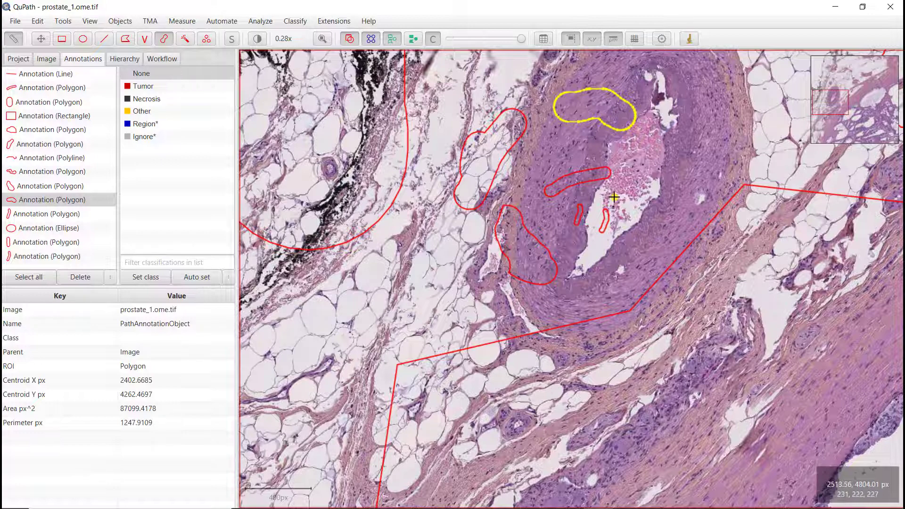
- Trim the right end of the yellow annotation above the vessel lumen
click(639, 89)
mouse_move(637, 92)
mouse_down()
mouse_move(630, 117)
mouse_move(613, 130)
mouse_up()
key(alt)
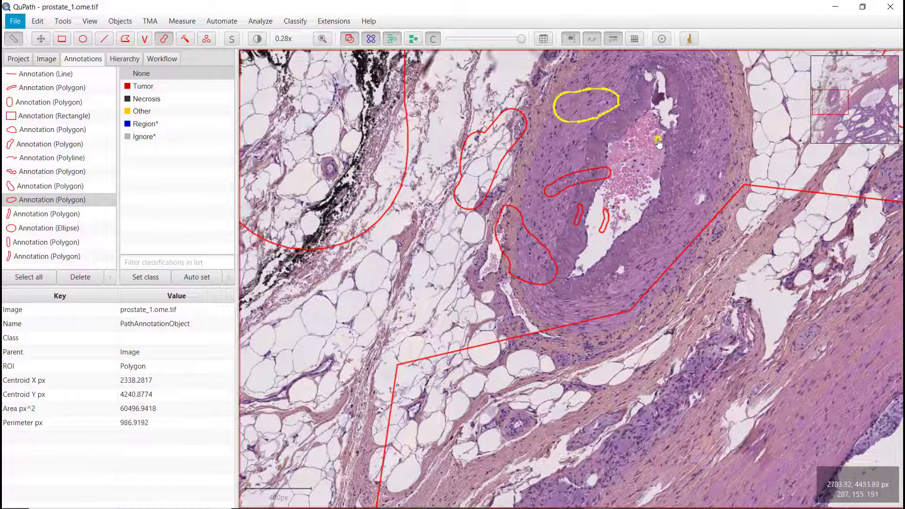
- Brush-paint a new 86527.6158 px² annotation over the thin tissue strip left of the vessel
drag(642, 149, 684, 254)
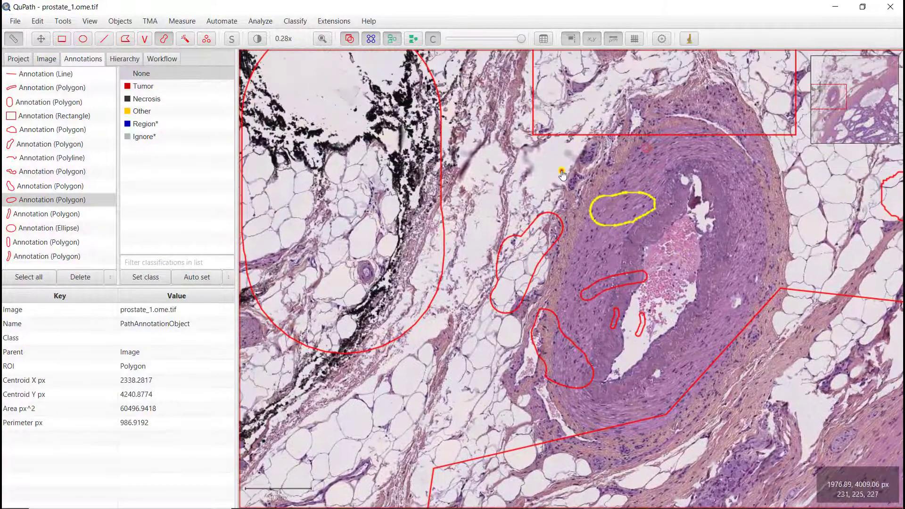
drag(561, 172, 647, 198)
drag(586, 196, 607, 220)
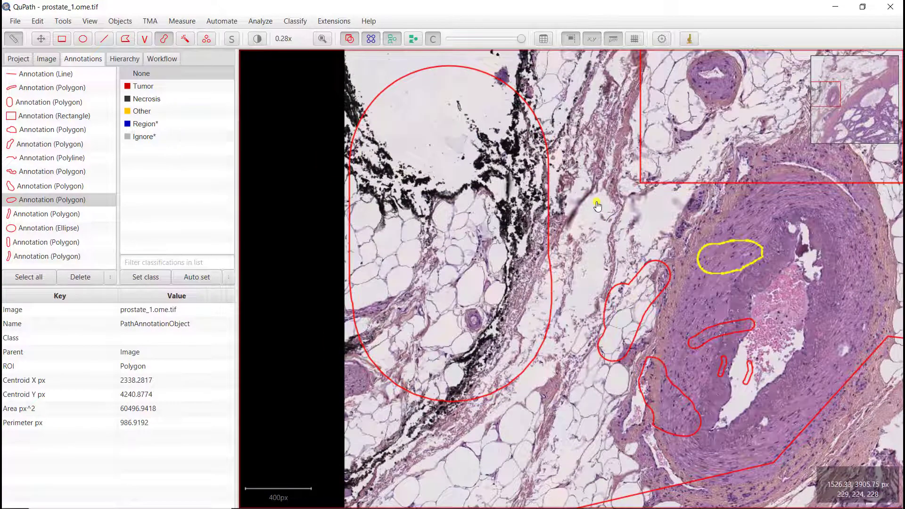
drag(595, 141, 605, 197)
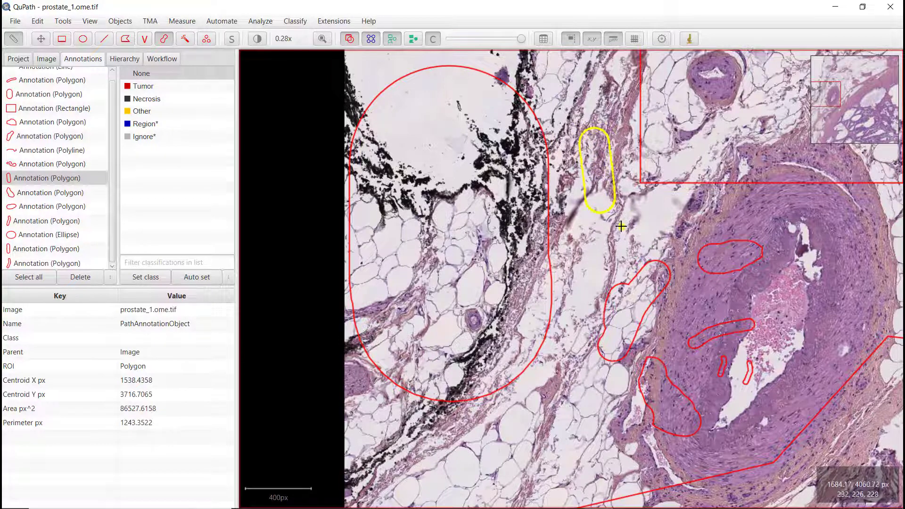
key(m)
drag(657, 207, 608, 160)
mouse_move(721, 211)
mouse_down()
mouse_move(691, 181)
mouse_move(611, 200)
mouse_move(607, 228)
mouse_move(610, 208)
mouse_up()
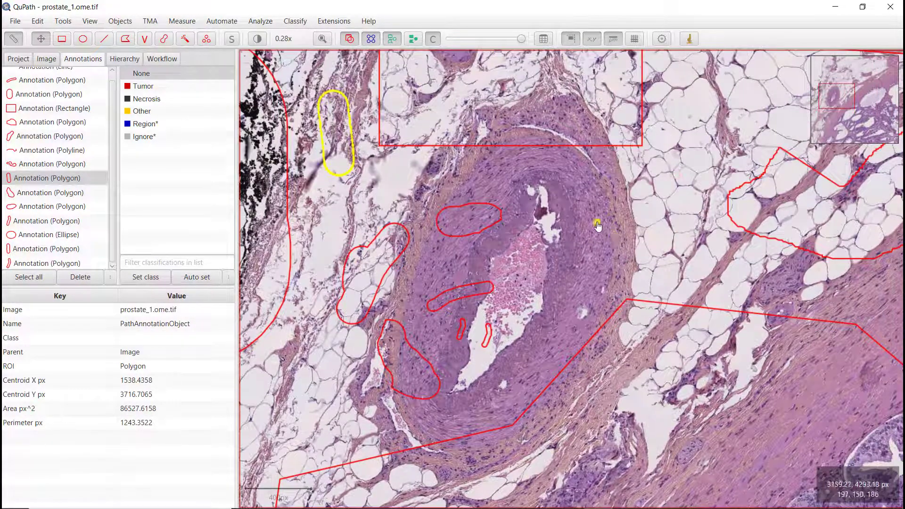
- Wand-outline the large white lumen at the right edge, then start an extra region above it
click(184, 39)
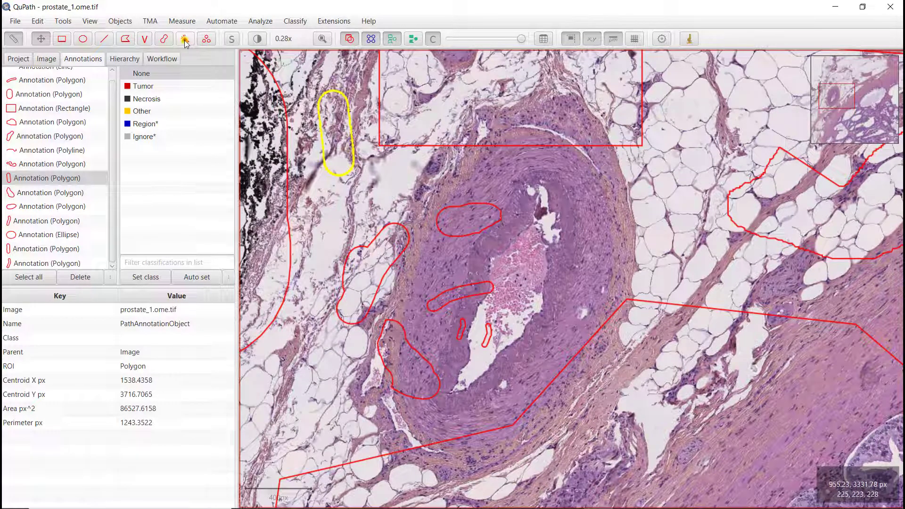
scroll(566, 289, down, 5)
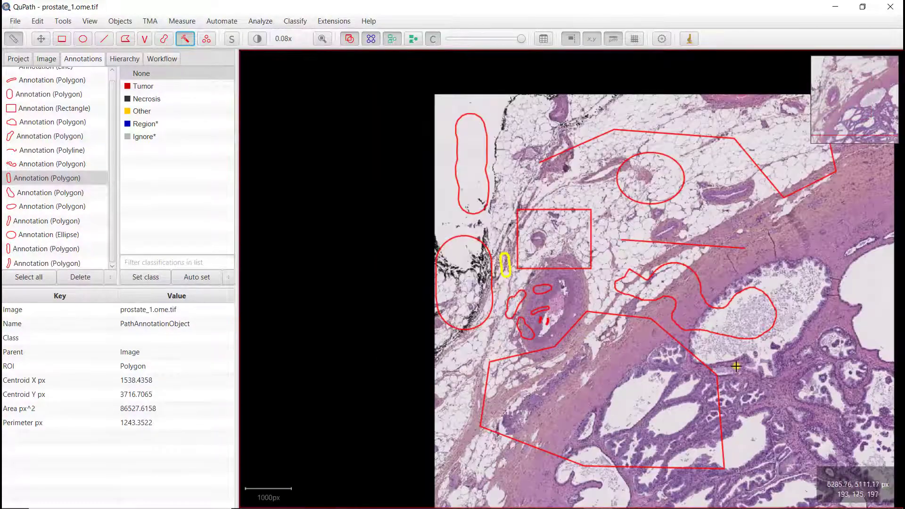
scroll(742, 379, down, 1)
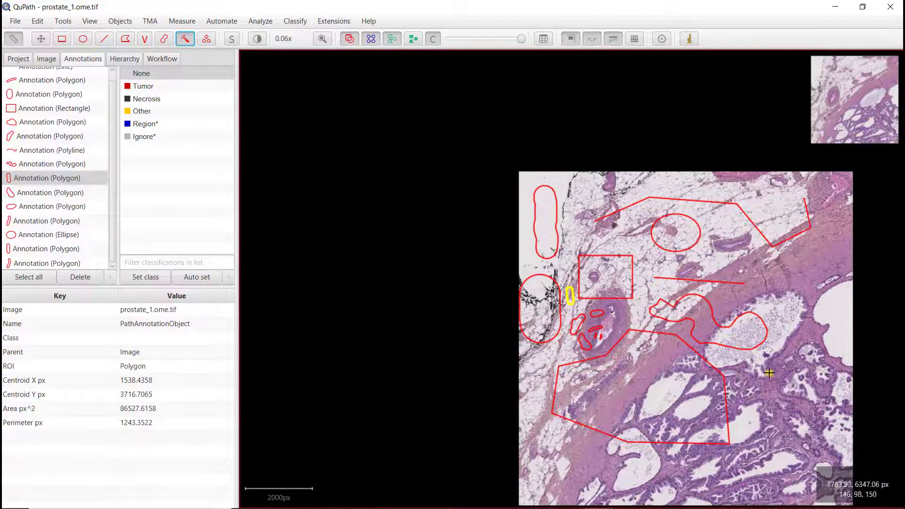
key(m)
drag(780, 358, 681, 240)
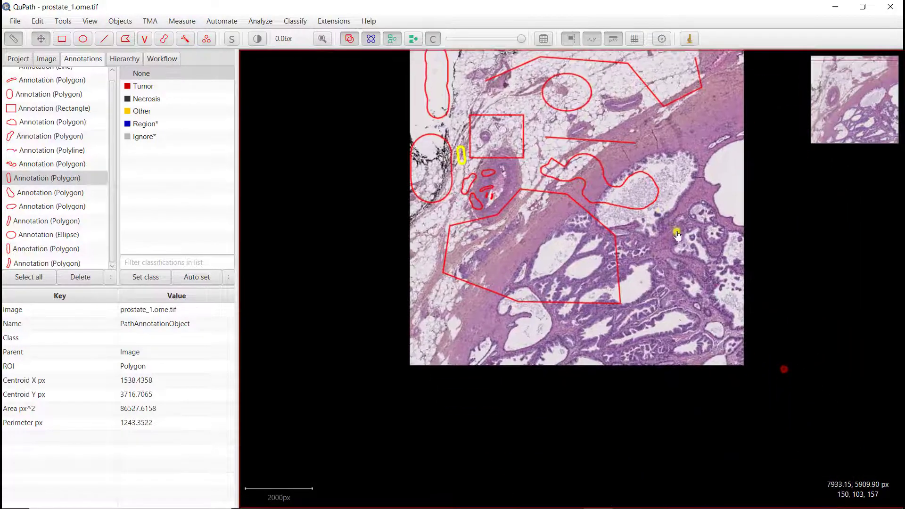
mouse_move(687, 317)
mouse_down()
mouse_move(685, 261)
mouse_move(663, 326)
mouse_up()
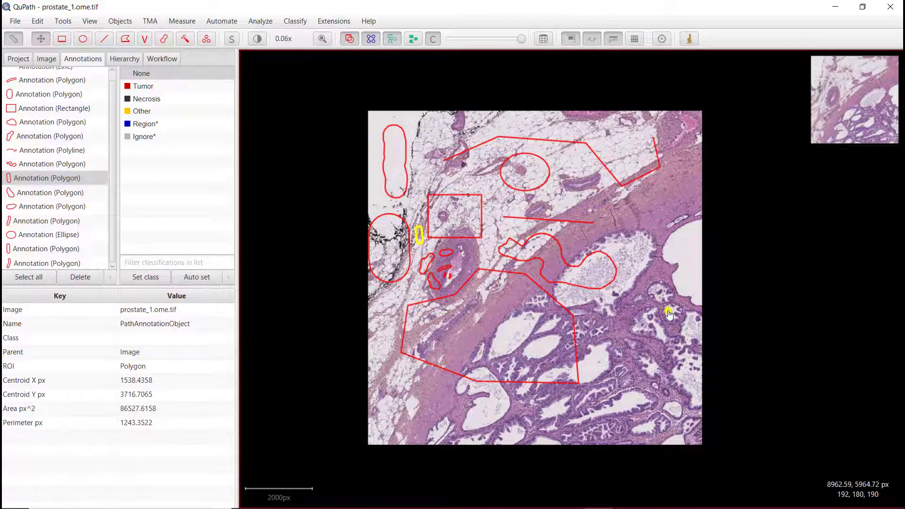
key(w)
click(688, 241)
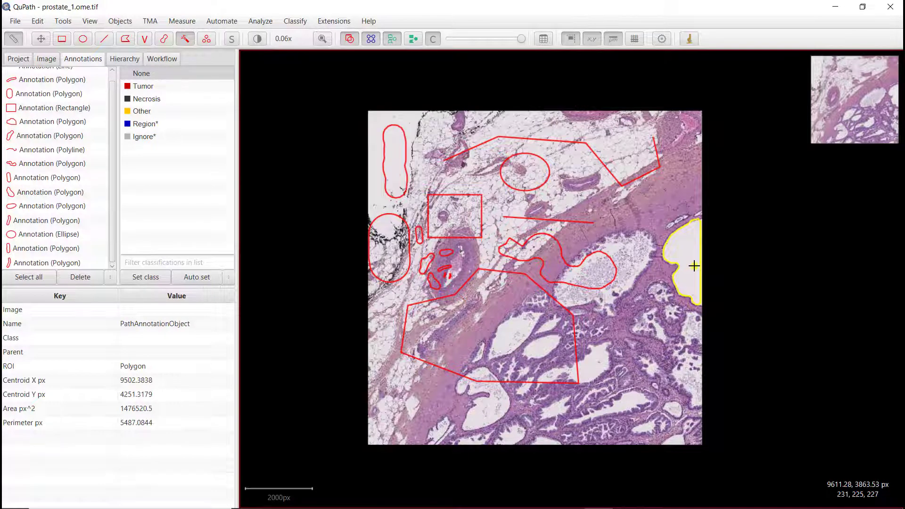
drag(694, 266, 689, 245)
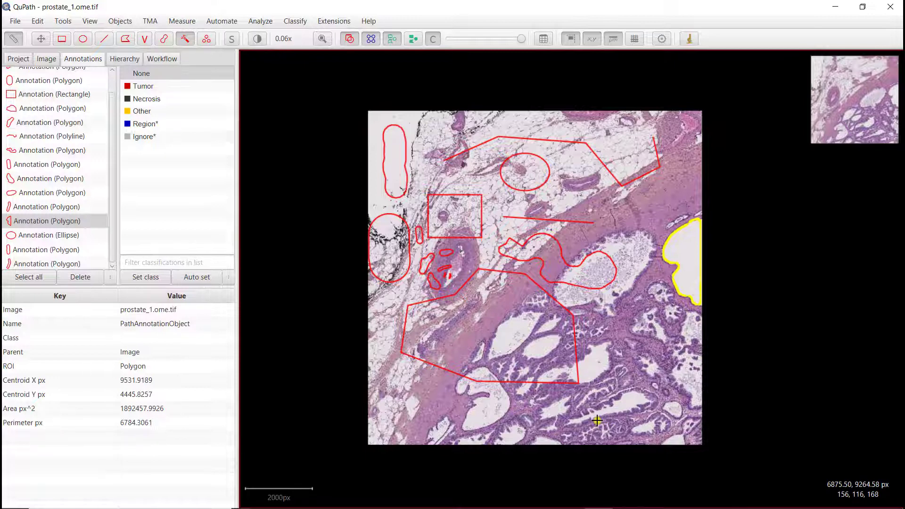
click(671, 192)
drag(674, 192, 677, 191)
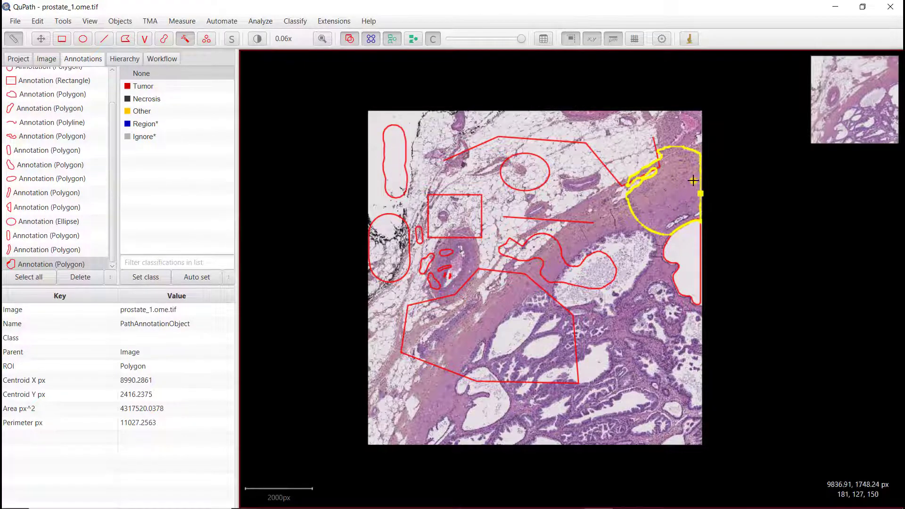
- Delete the extra region and wand-paint the muscle band above the lumen, extending it left and down
key(Delete)
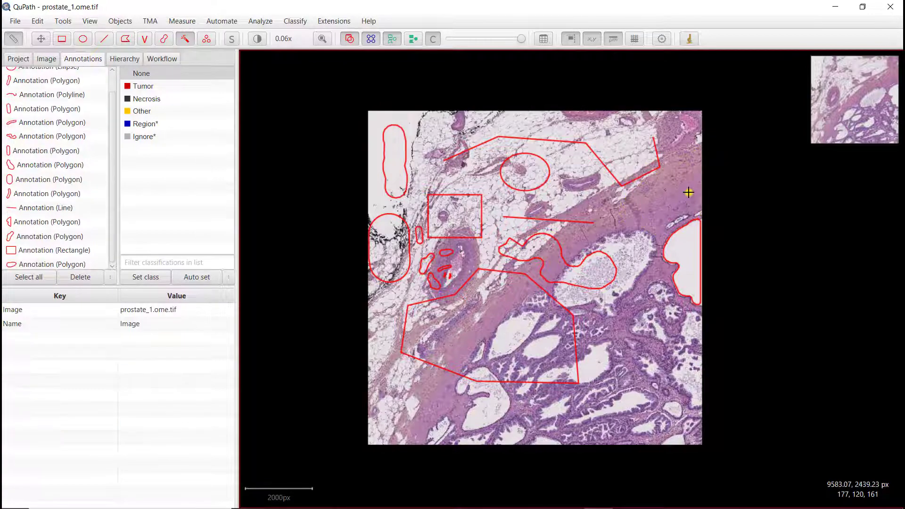
scroll(688, 193, up, 3)
scroll(688, 193, up, 2)
mouse_move(671, 194)
mouse_down()
mouse_move(646, 179)
mouse_move(634, 117)
mouse_move(684, 122)
mouse_move(660, 104)
mouse_move(700, 91)
mouse_move(716, 139)
mouse_move(698, 197)
mouse_move(657, 222)
mouse_move(653, 248)
mouse_move(675, 181)
mouse_up()
mouse_move(672, 151)
mouse_down()
mouse_move(630, 180)
mouse_move(615, 204)
mouse_move(634, 202)
mouse_move(631, 209)
mouse_move(633, 162)
mouse_move(620, 122)
mouse_move(632, 140)
mouse_up()
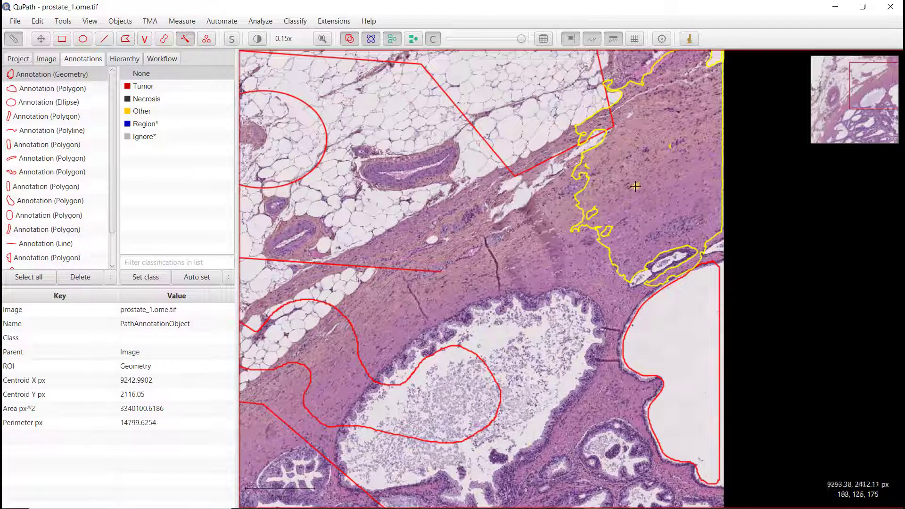
mouse_move(627, 200)
mouse_down()
mouse_move(610, 222)
mouse_move(580, 233)
mouse_move(585, 248)
mouse_move(596, 227)
mouse_move(567, 188)
mouse_move(562, 199)
mouse_move(564, 186)
mouse_move(567, 197)
mouse_up()
mouse_move(593, 238)
mouse_down()
mouse_move(616, 295)
mouse_move(657, 285)
mouse_move(688, 260)
mouse_move(676, 261)
mouse_up()
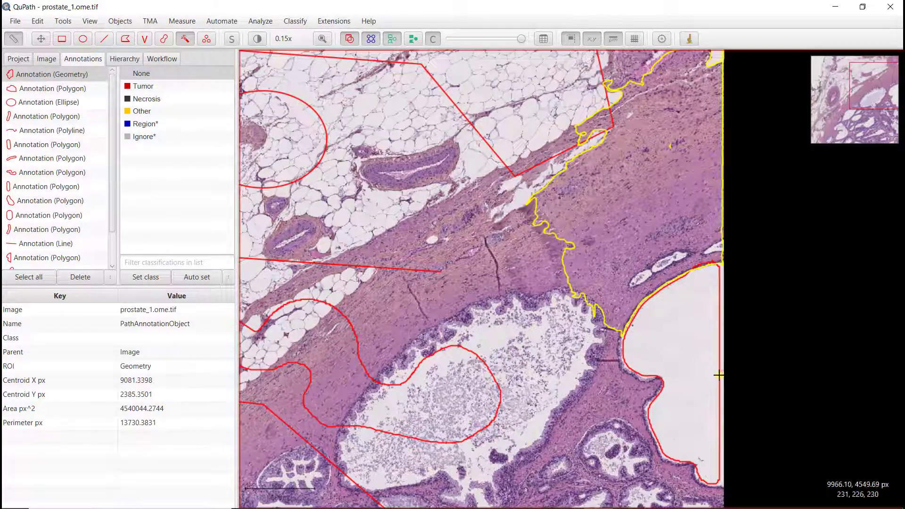
- Trim the muscle-band outline's edges near the lumen, reshaping it to 4237971.4561 px²
click(660, 323)
mouse_move(651, 303)
mouse_down()
mouse_move(632, 280)
mouse_move(595, 294)
mouse_move(612, 263)
mouse_move(644, 291)
mouse_move(679, 264)
mouse_up()
mouse_move(640, 219)
mouse_down()
mouse_move(631, 242)
mouse_move(641, 264)
mouse_move(627, 252)
mouse_move(614, 264)
mouse_move(583, 327)
mouse_move(630, 334)
mouse_move(721, 300)
mouse_move(767, 269)
mouse_move(774, 251)
mouse_move(765, 223)
mouse_move(738, 212)
mouse_move(658, 251)
mouse_move(704, 239)
mouse_move(678, 244)
mouse_move(641, 270)
mouse_move(656, 270)
mouse_move(647, 252)
mouse_move(654, 226)
mouse_move(689, 193)
mouse_move(651, 204)
mouse_move(707, 184)
mouse_move(662, 184)
mouse_move(584, 258)
mouse_move(569, 301)
mouse_move(572, 278)
mouse_up()
scroll(632, 244, up, 5)
- Paint small annotations on single nuclei, removing strokes that spread over several nuclei
scroll(348, 401, up, 5)
scroll(338, 409, up, 5)
scroll(358, 292, down, 2)
mouse_move(499, 170)
mouse_down()
mouse_move(491, 178)
mouse_move(490, 128)
mouse_up()
key(ctrl+z)
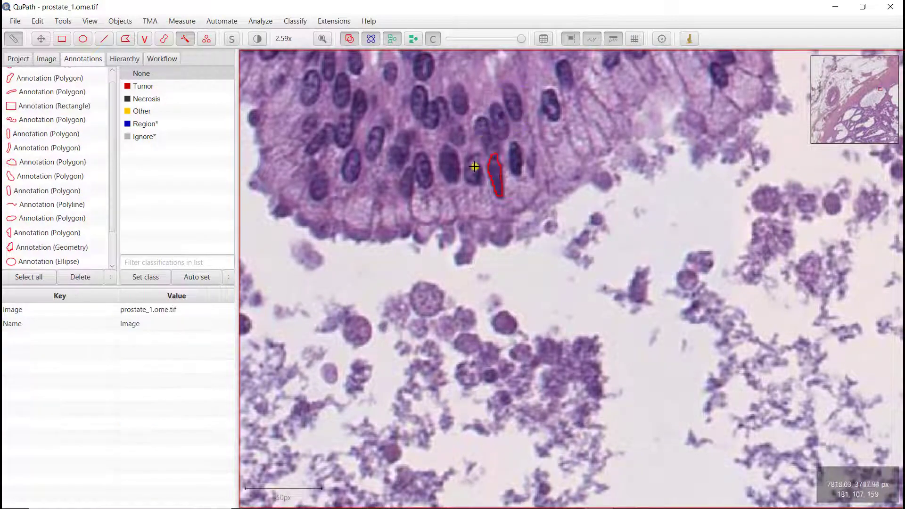
drag(514, 161, 514, 153)
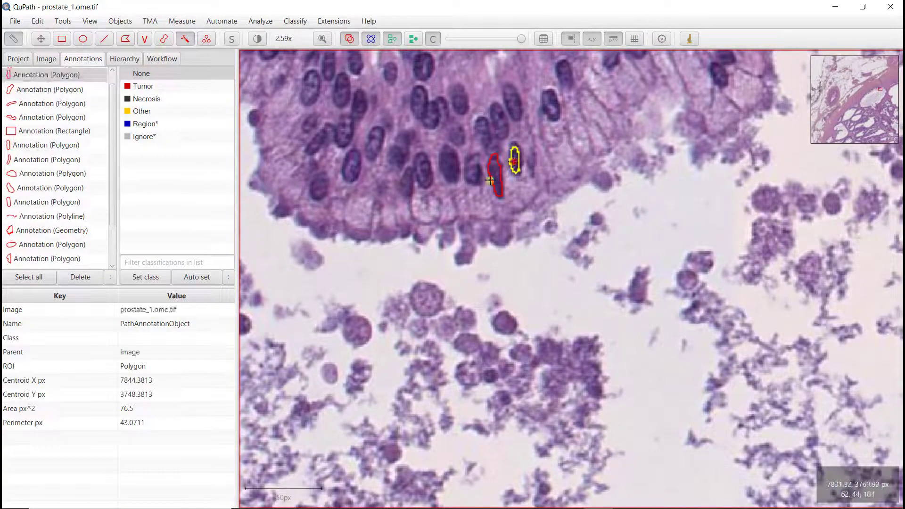
drag(490, 181, 470, 171)
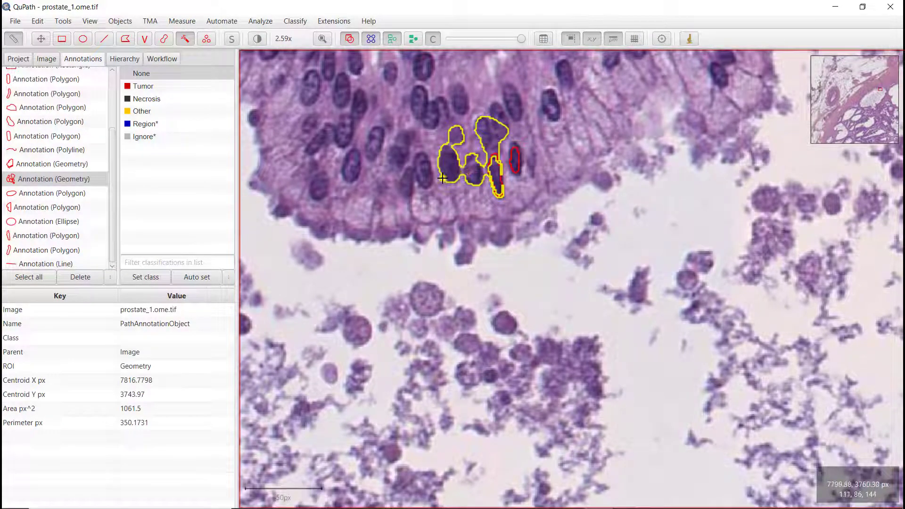
scroll(438, 179, up, 5)
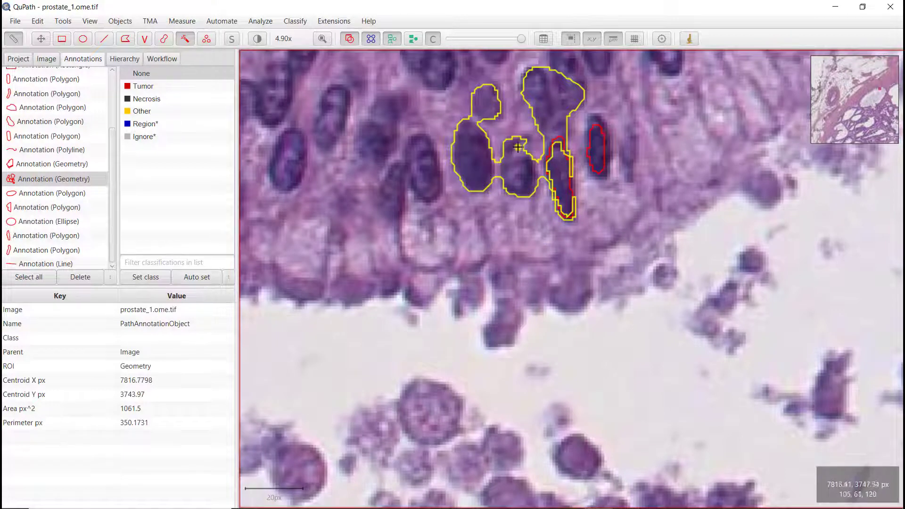
key(Delete)
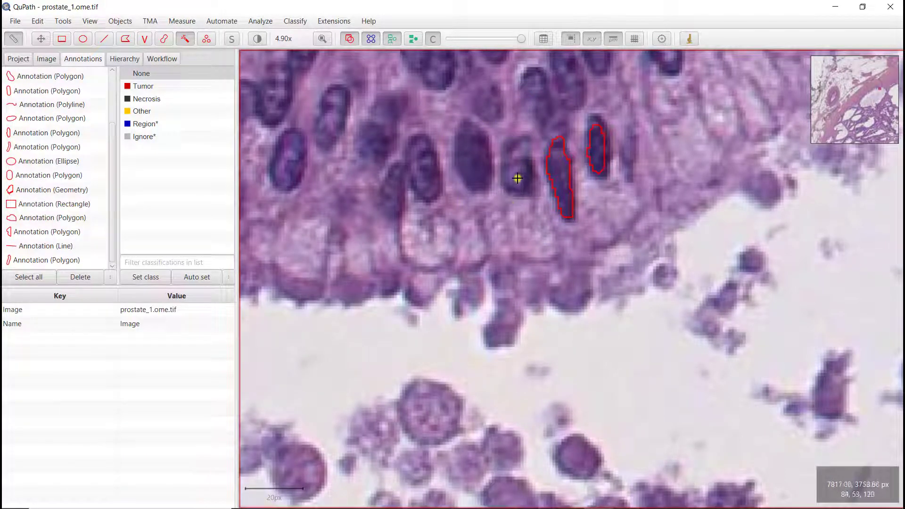
- Wand-outline individual nuclei, deleting an overspill, and grow one nucleus annotation to 349.75 px²
click(475, 151)
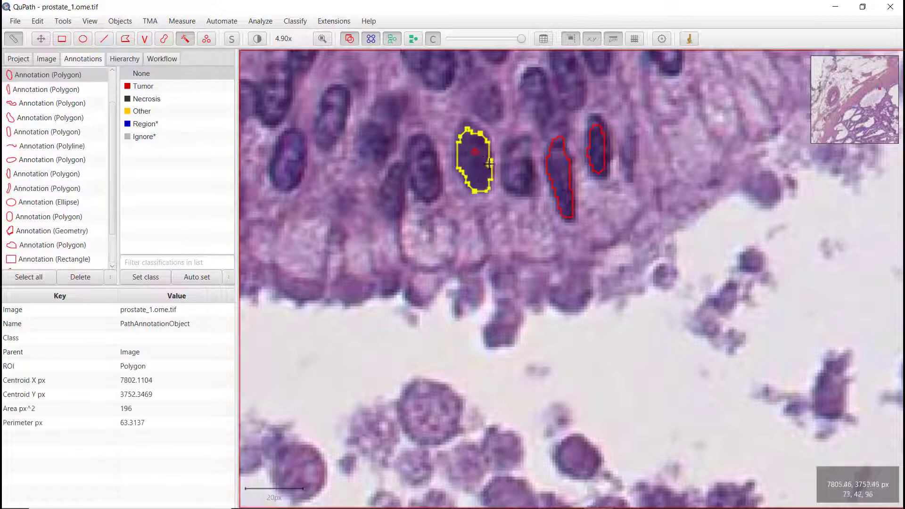
click(426, 173)
mouse_move(426, 173)
mouse_down()
mouse_move(410, 179)
mouse_move(401, 200)
mouse_move(428, 177)
mouse_move(424, 185)
mouse_up()
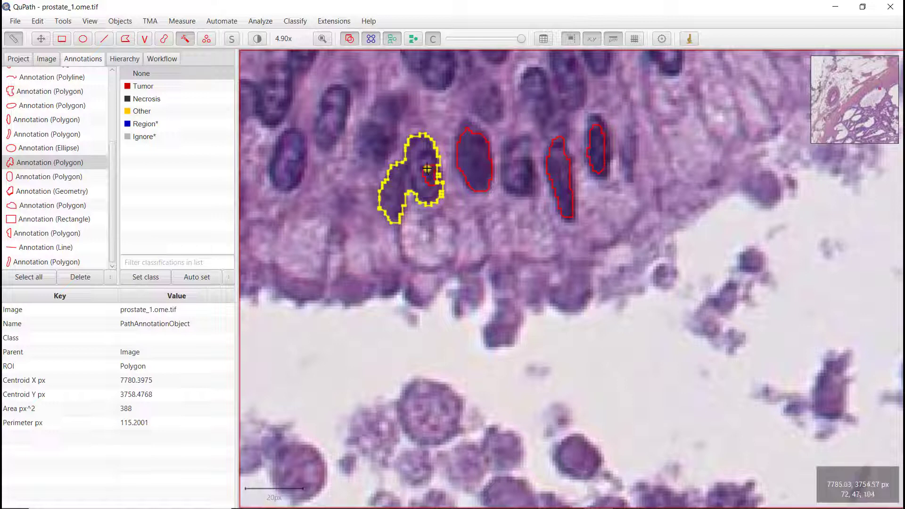
key(Delete)
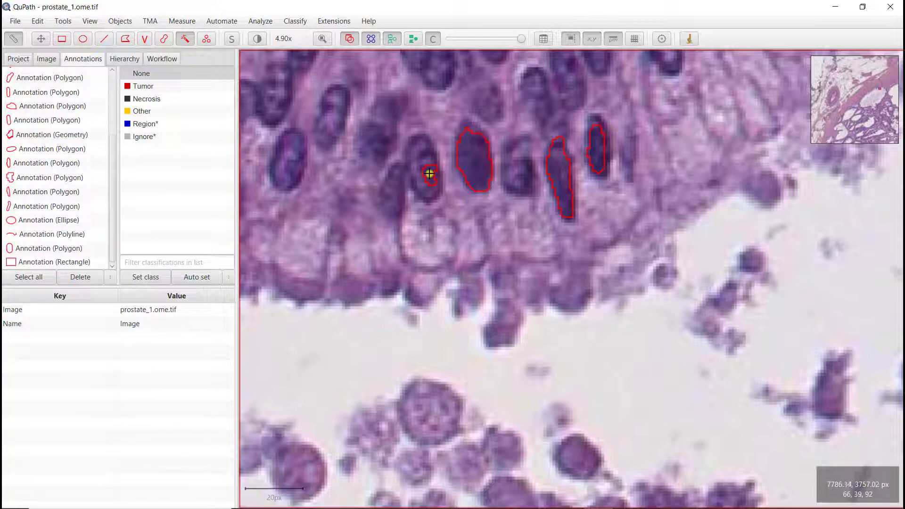
key(m)
click(430, 177)
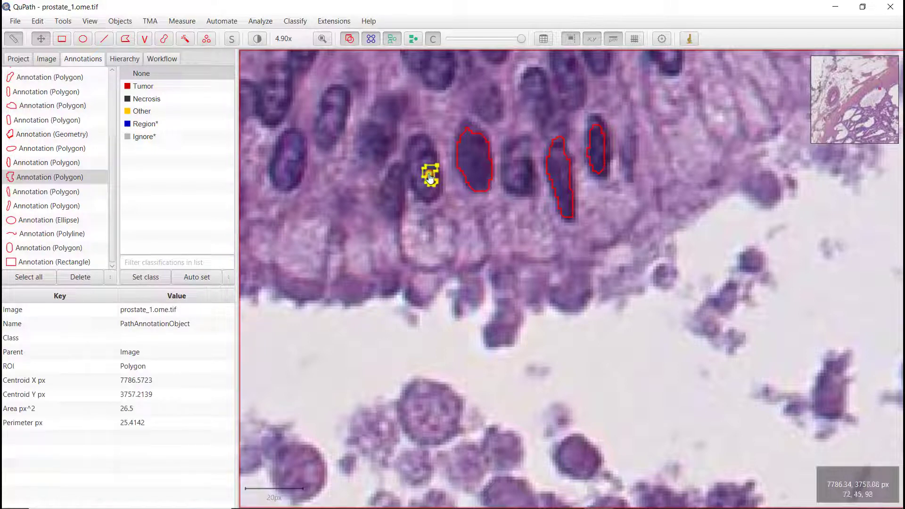
key(w)
mouse_move(429, 178)
mouse_down()
mouse_move(425, 164)
mouse_move(401, 205)
mouse_move(410, 186)
mouse_move(432, 194)
mouse_up()
scroll(433, 196, down, 10)
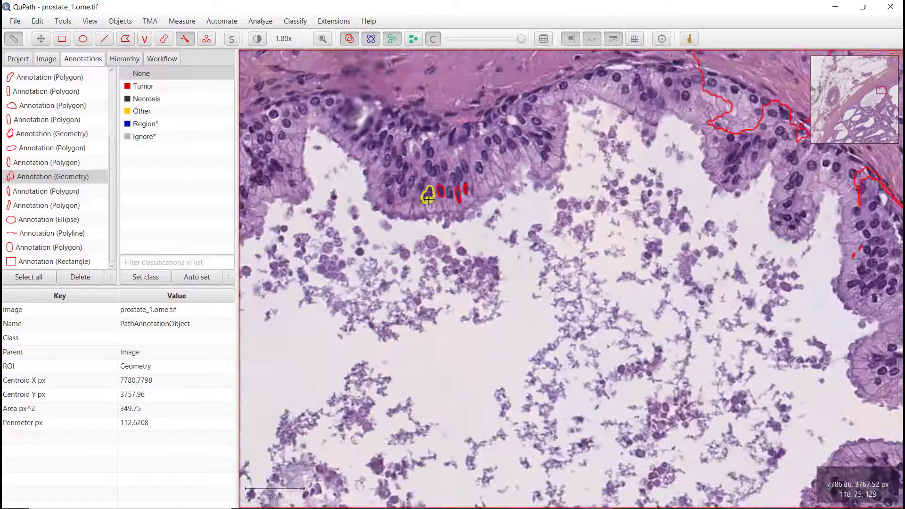
scroll(384, 205, down, 8)
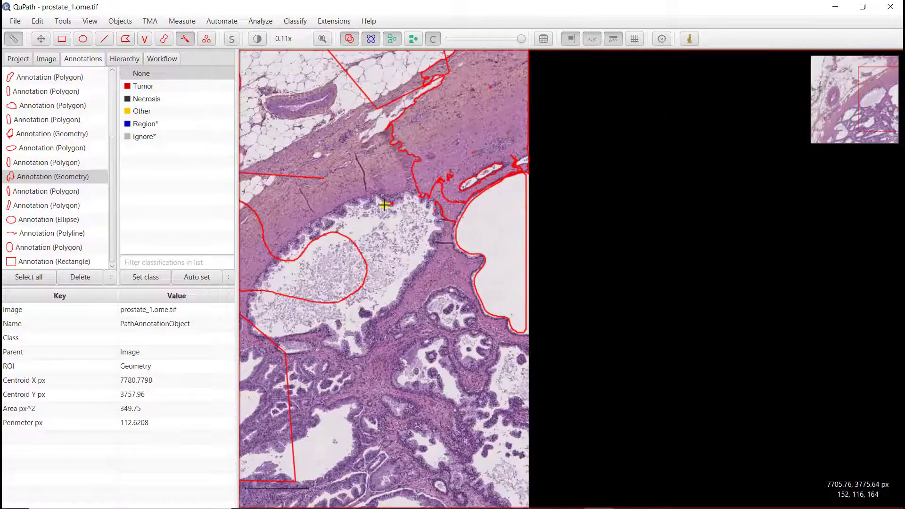
key(m)
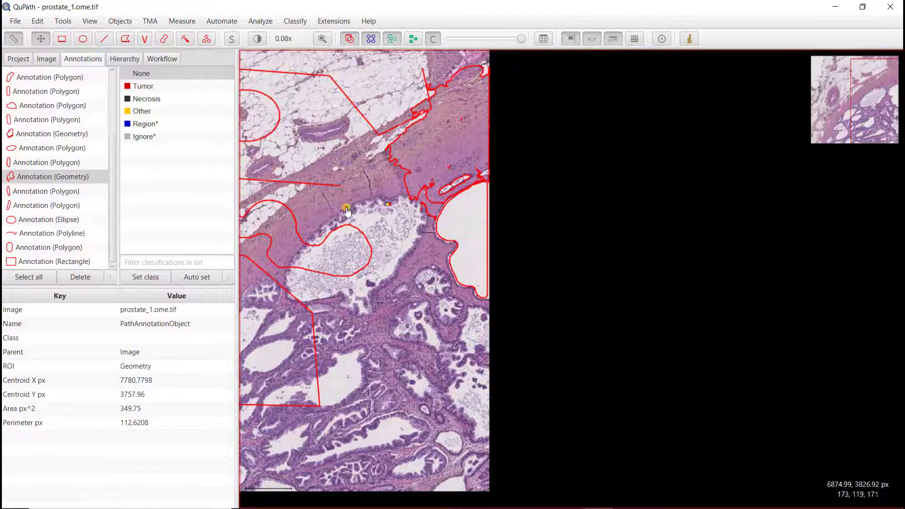
drag(348, 210, 625, 220)
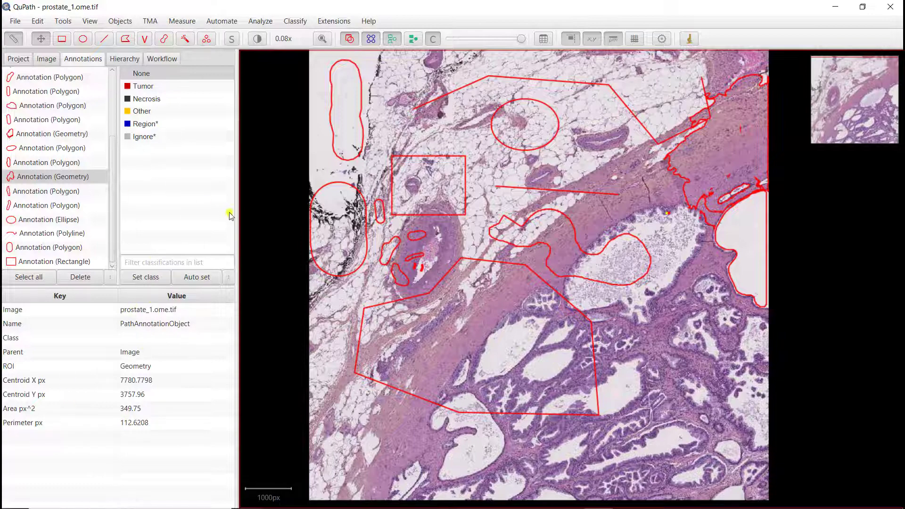
- Inspect the measurements of a small polygon, the ellipse and the rectangle annotations
click(50, 192)
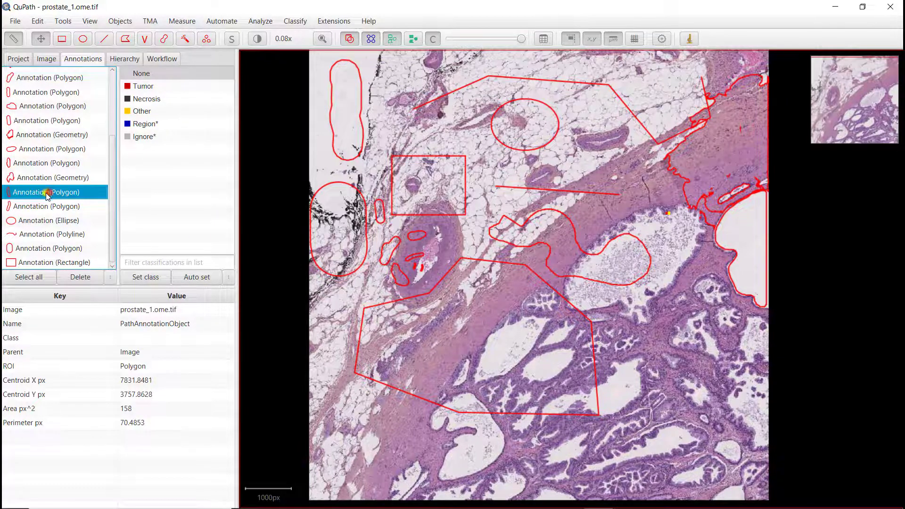
click(32, 224)
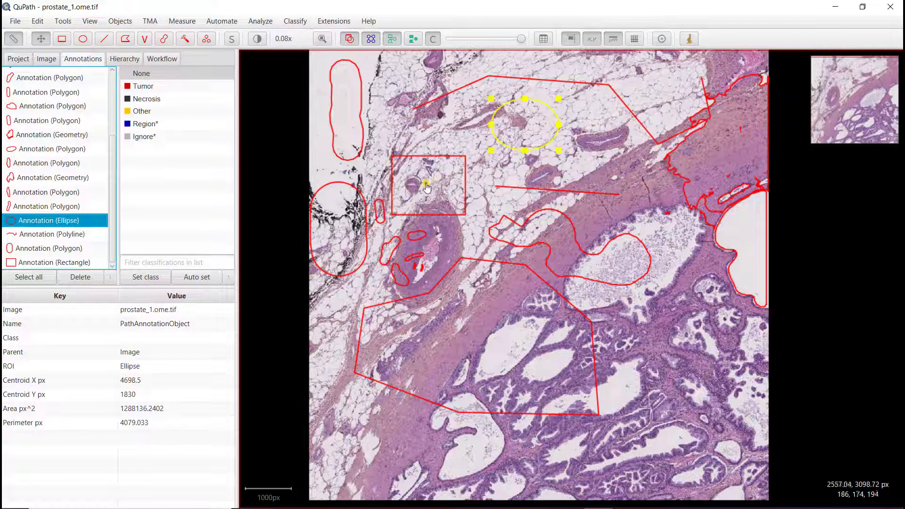
click(424, 204)
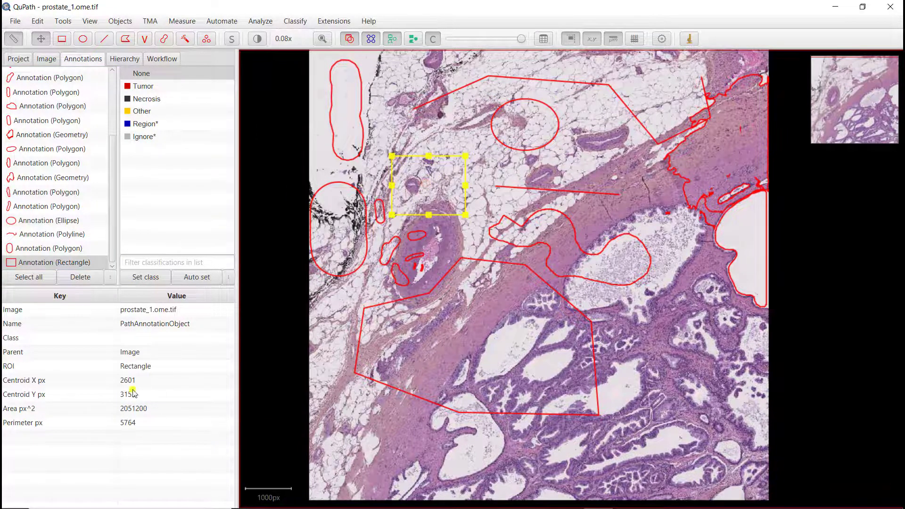
- Zoom in and centre the view on a tiny 158 px² polygon annotation among the nuclei
scroll(444, 245, up, 3)
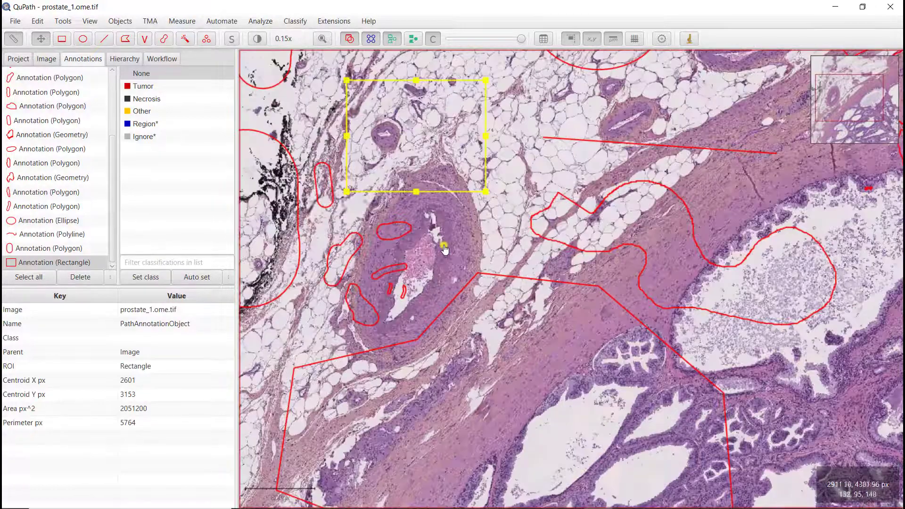
scroll(444, 250, up, 6)
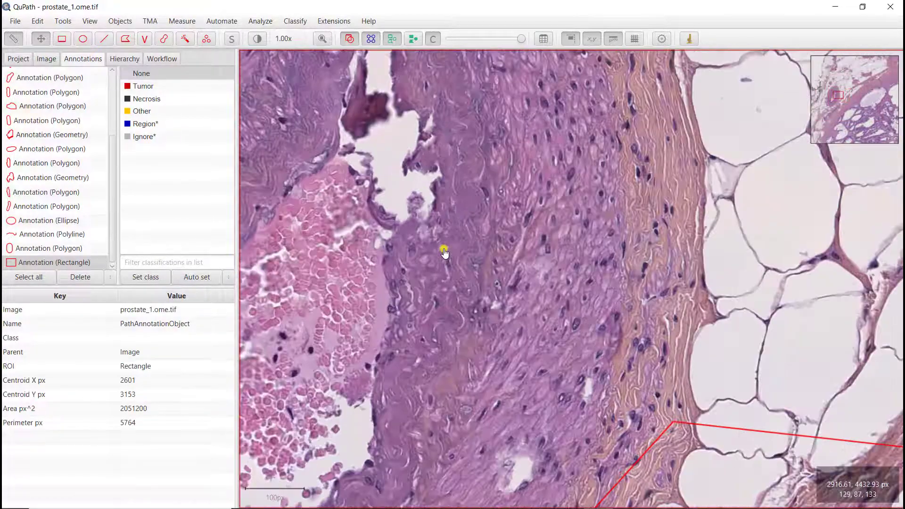
scroll(444, 250, up, 2)
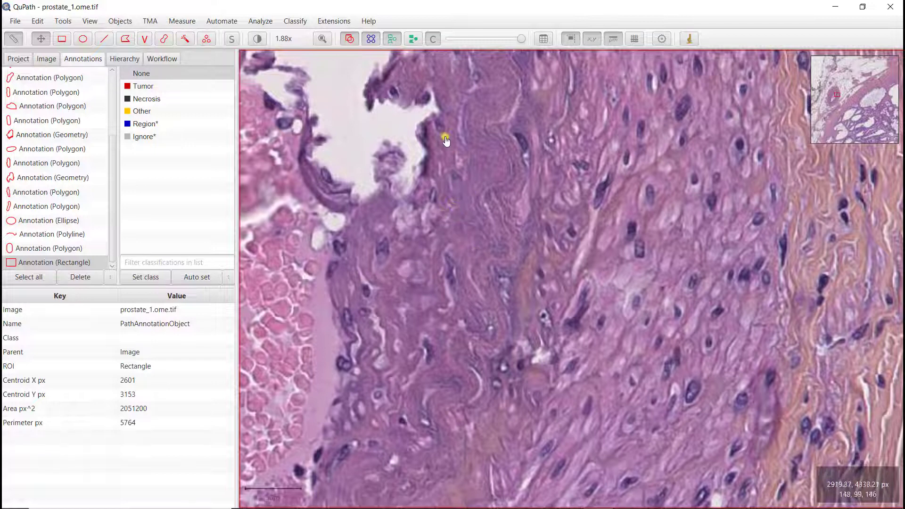
click(27, 195)
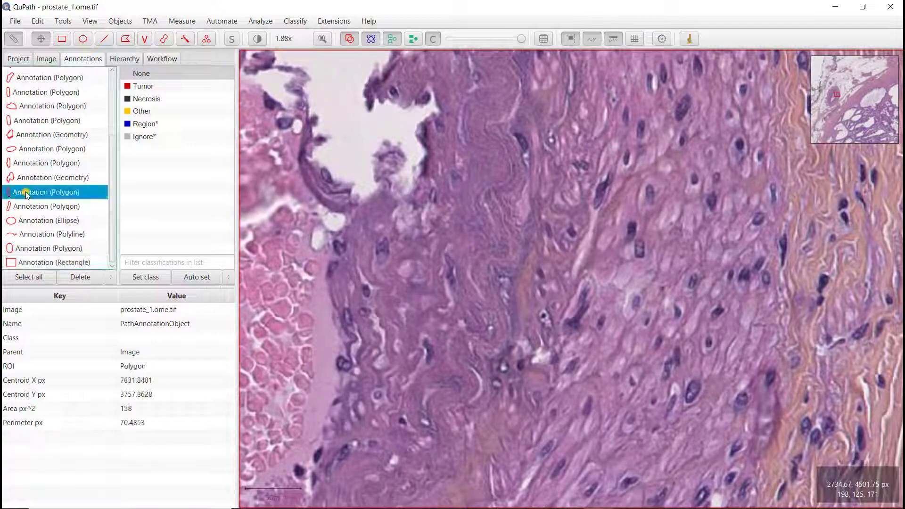
double_click(27, 195)
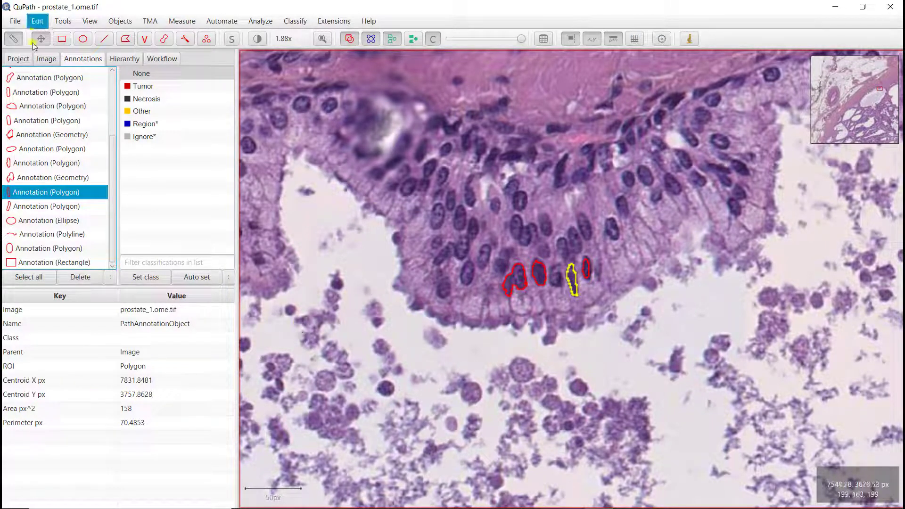
- Jump to the polyline annotation and zoom out and pan to show it among neighbouring annotations
double_click(37, 234)
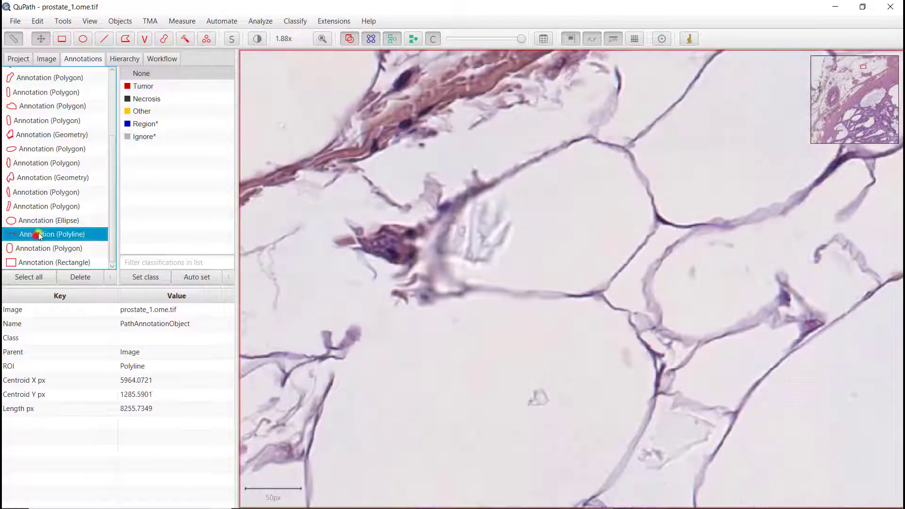
scroll(341, 277, down, 4)
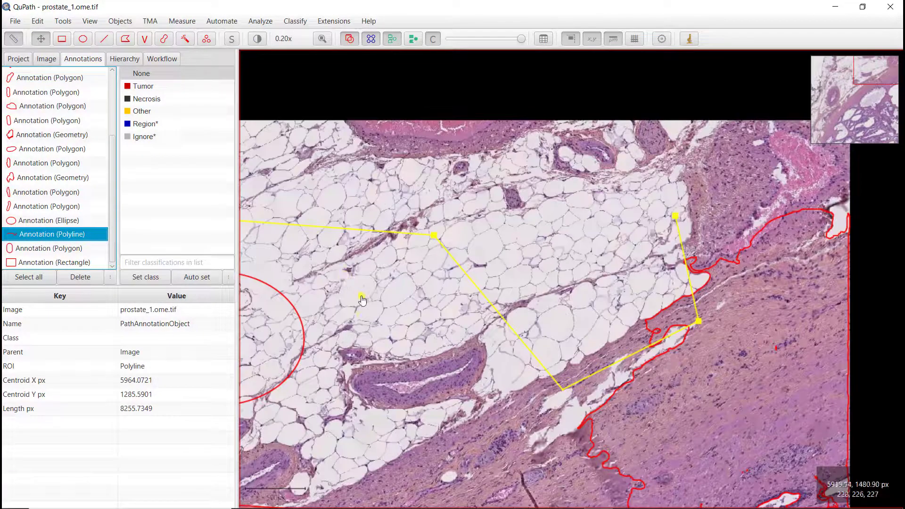
drag(362, 300, 465, 289)
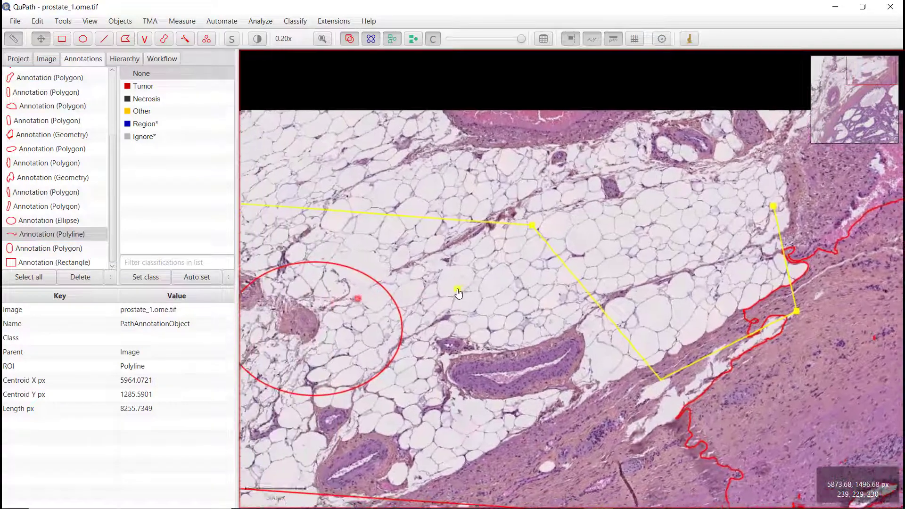
scroll(490, 288, down, 3)
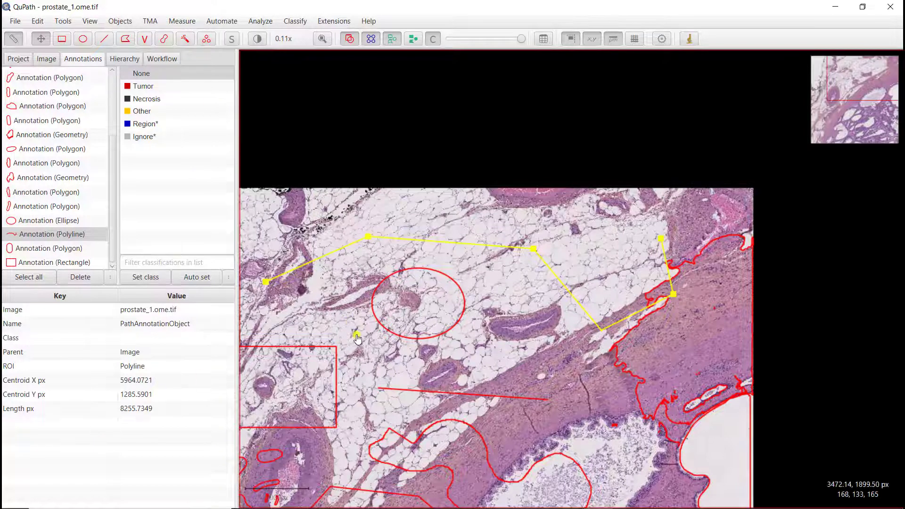
- Through Set properties, name the ellipse annotation 'Oval 1' and change its colour to Lime
click(417, 305)
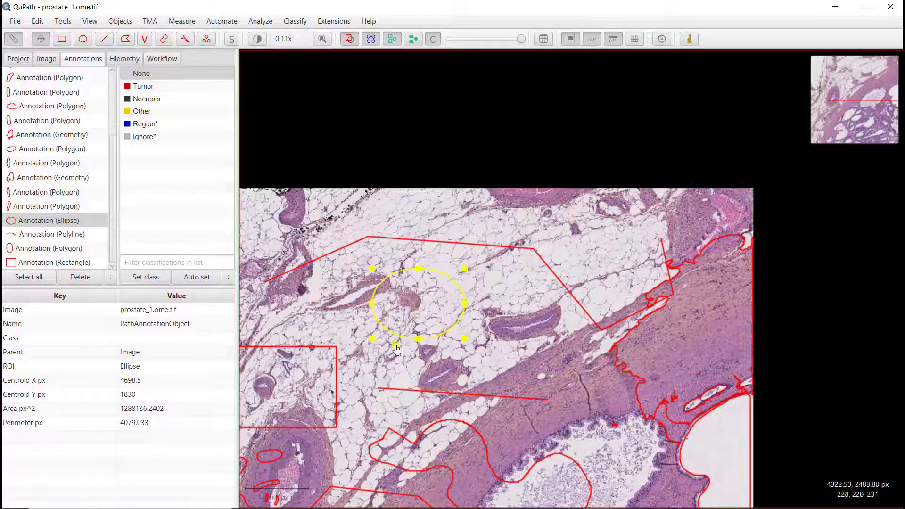
right_click(415, 303)
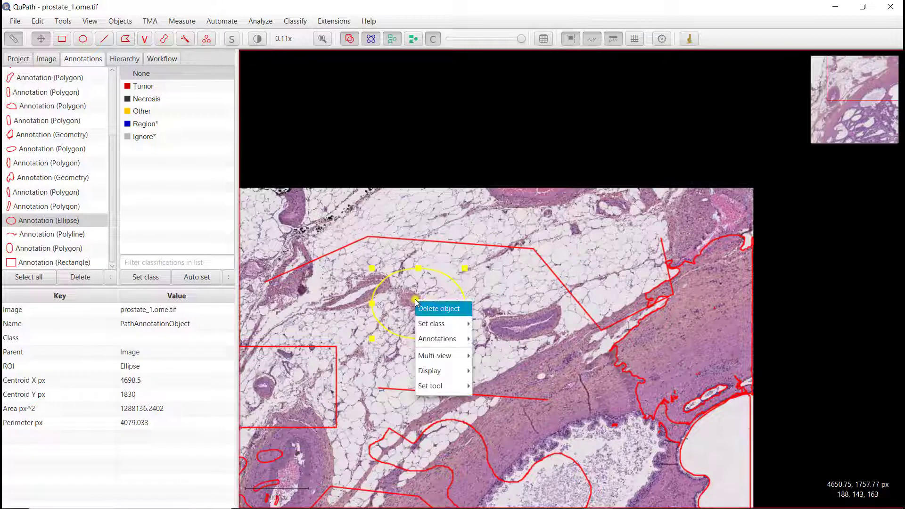
mouse_move(438, 341)
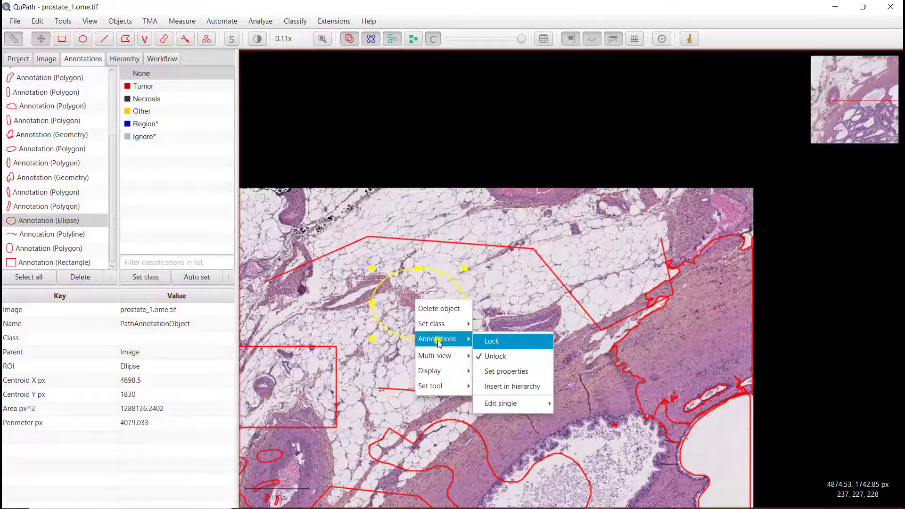
click(505, 372)
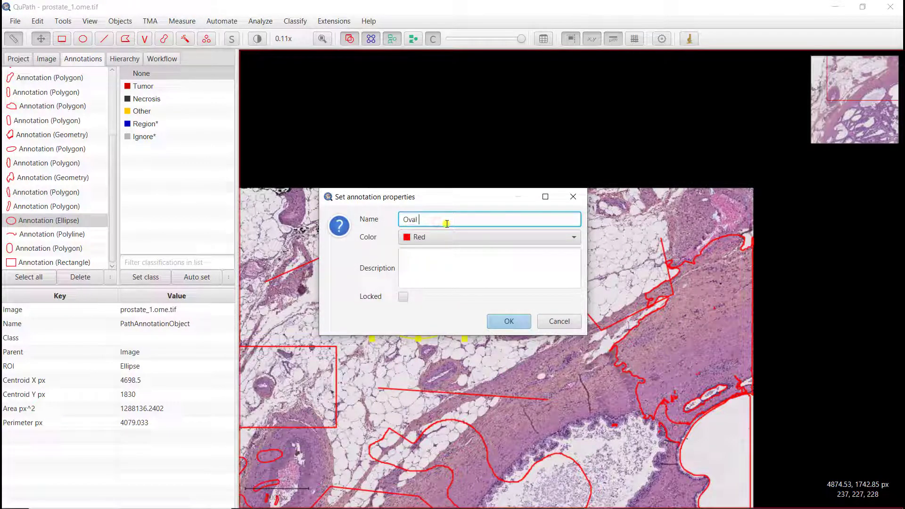
click(482, 243)
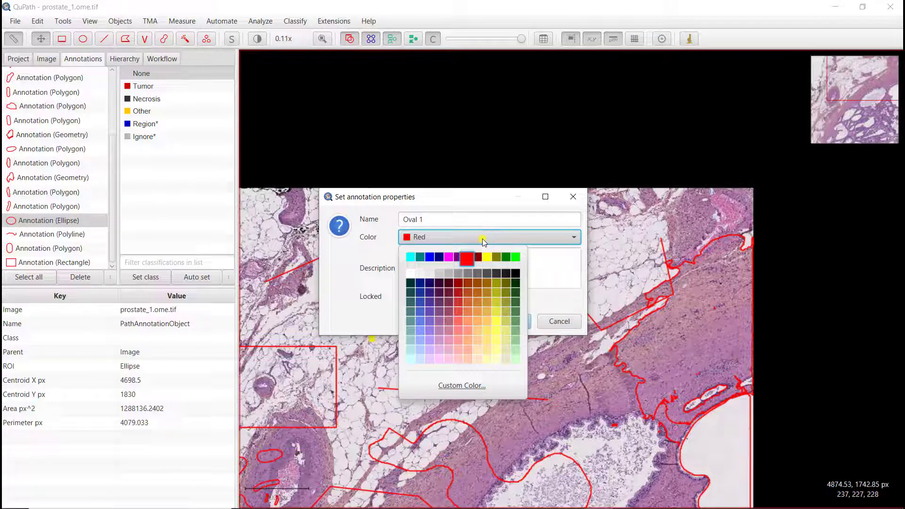
click(515, 257)
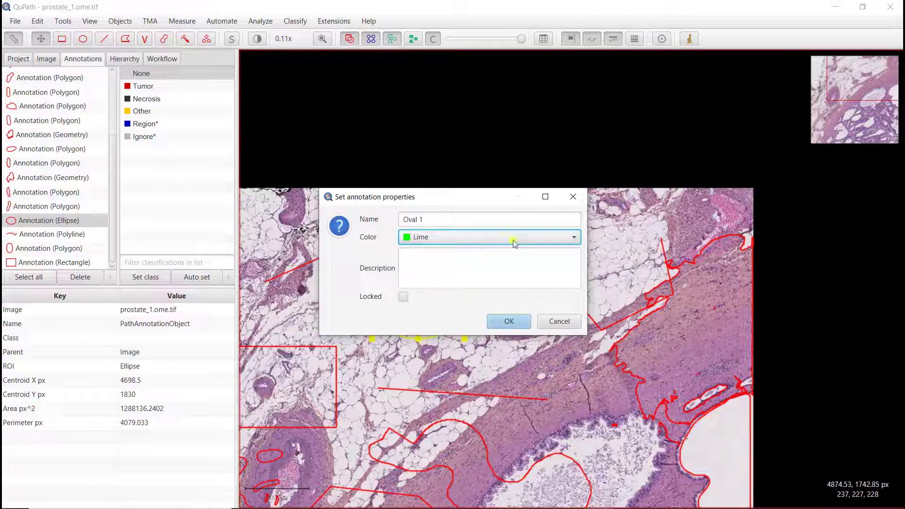
click(517, 325)
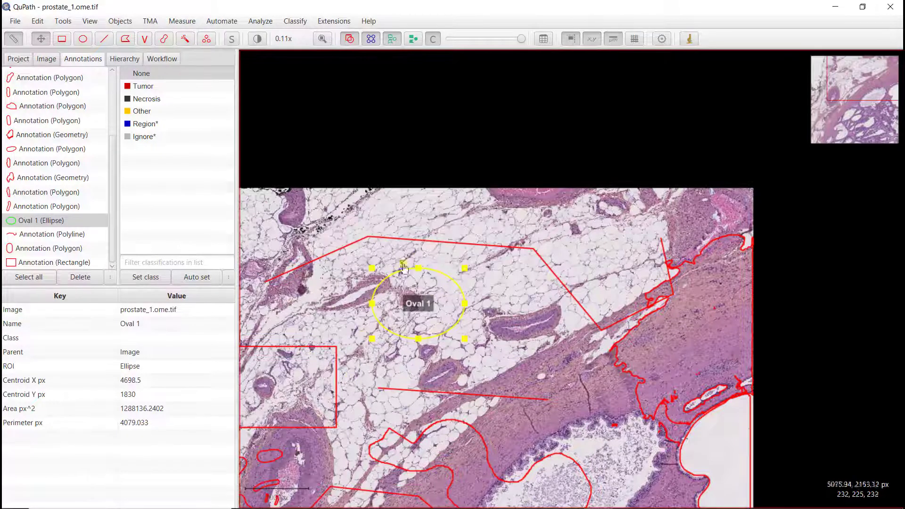
- Deselect to check Oval 1's lime colour, then select Oval 1 (Ellipse) in the list and request deletion
click(324, 313)
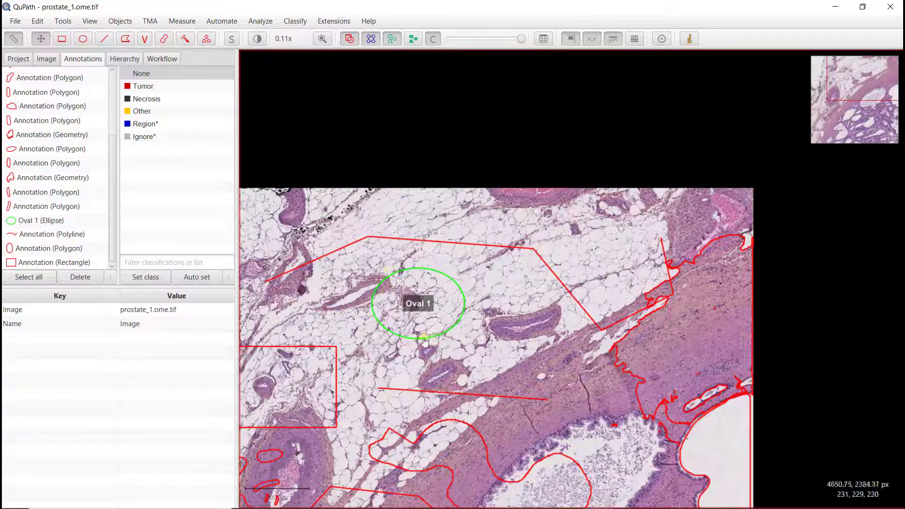
scroll(379, 307, up, 3)
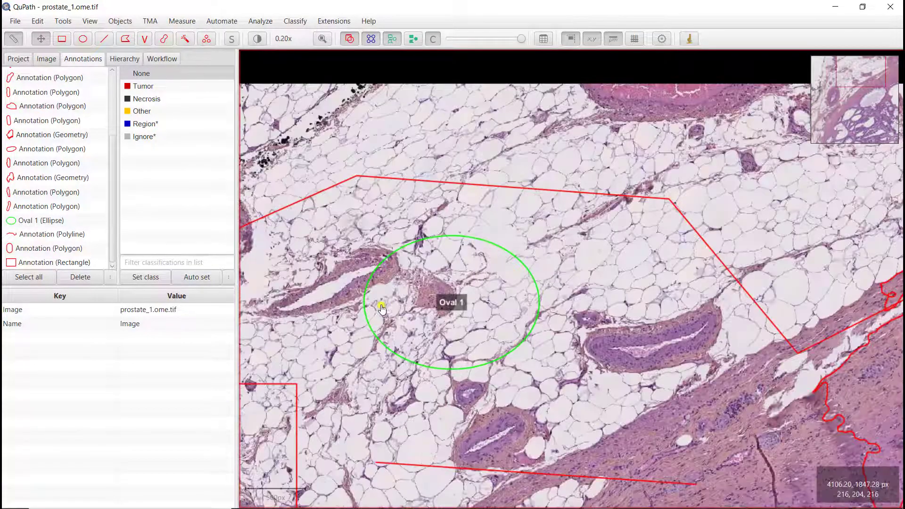
scroll(405, 309, up, 3)
scroll(417, 307, down, 5)
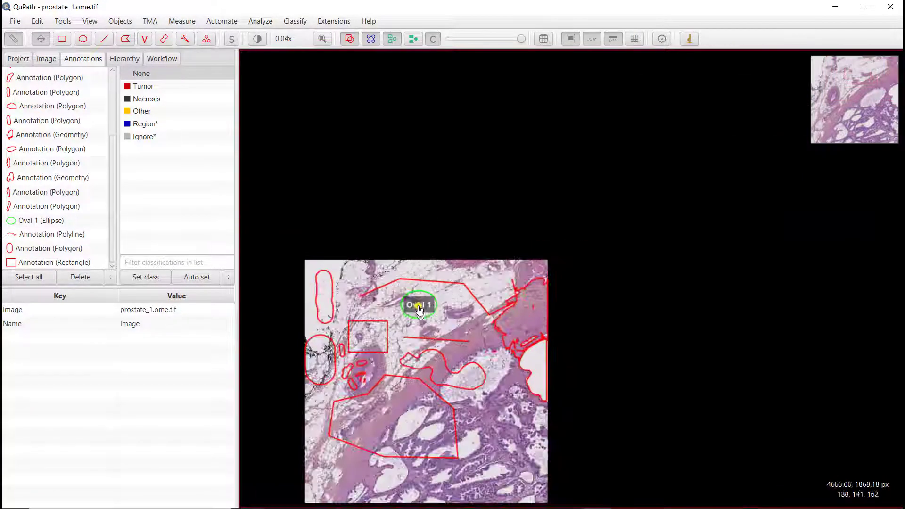
scroll(417, 312, up, 3)
scroll(417, 313, down, 4)
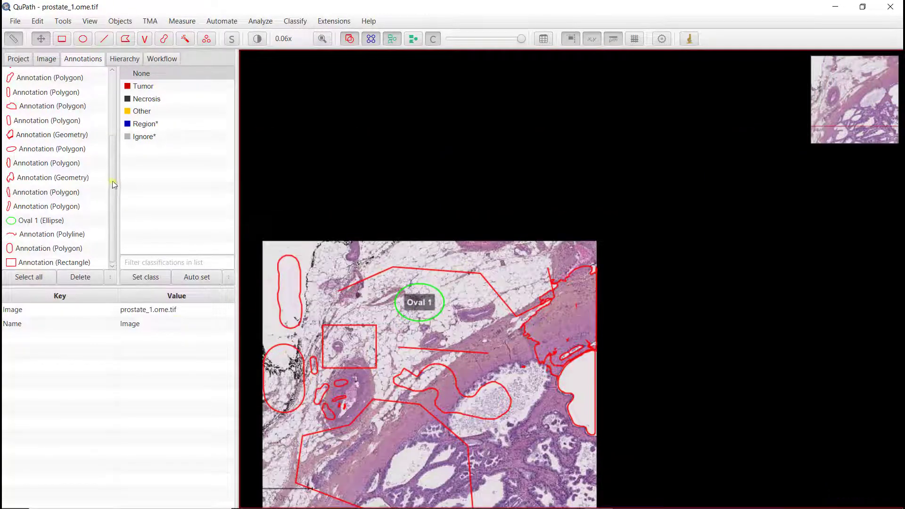
click(43, 221)
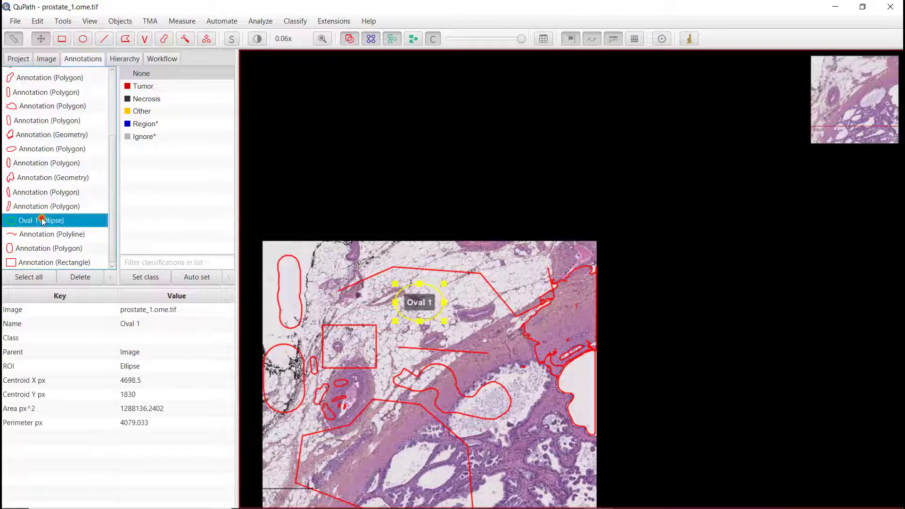
click(75, 278)
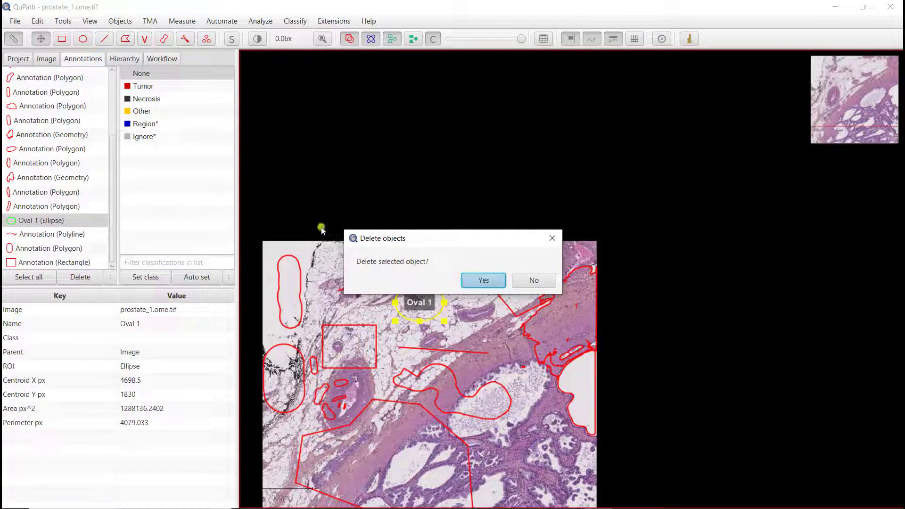
- Confirm deleting Oval 1 and reposition the slide view
click(482, 281)
scroll(396, 375, down, 2)
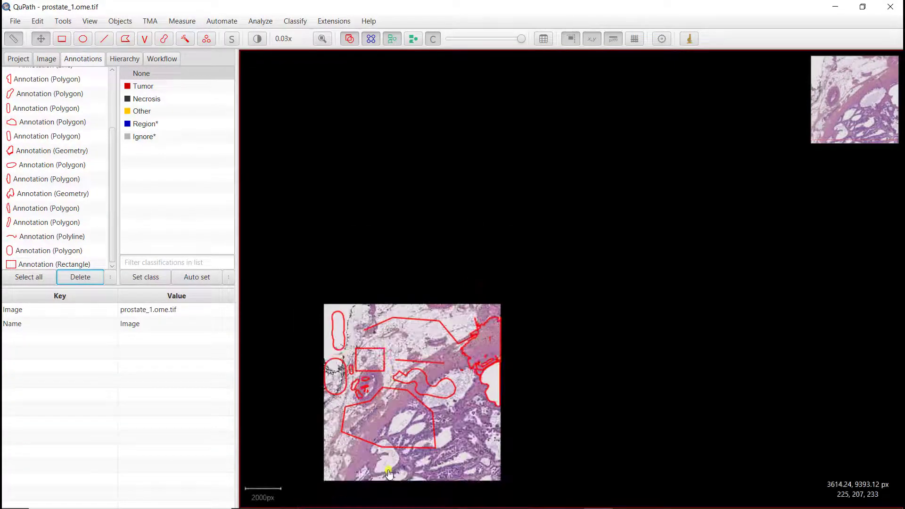
scroll(388, 471, up, 1)
drag(334, 502, 368, 465)
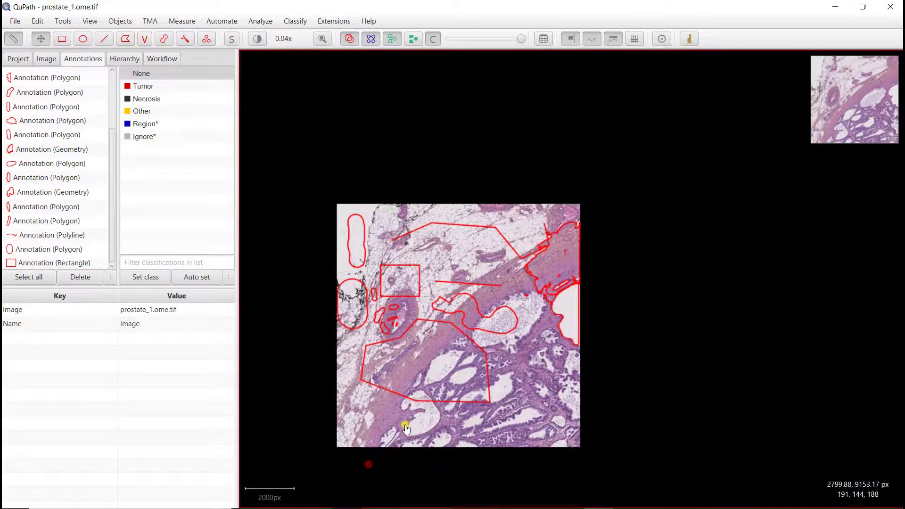
- Check the large polygon, rectangle and left polygons, then select all 20 annotations and delete them
click(424, 368)
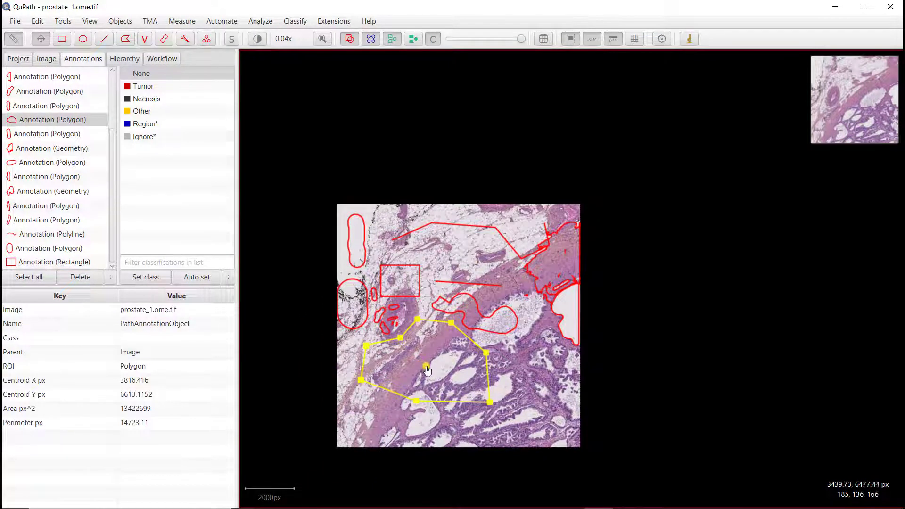
click(387, 285)
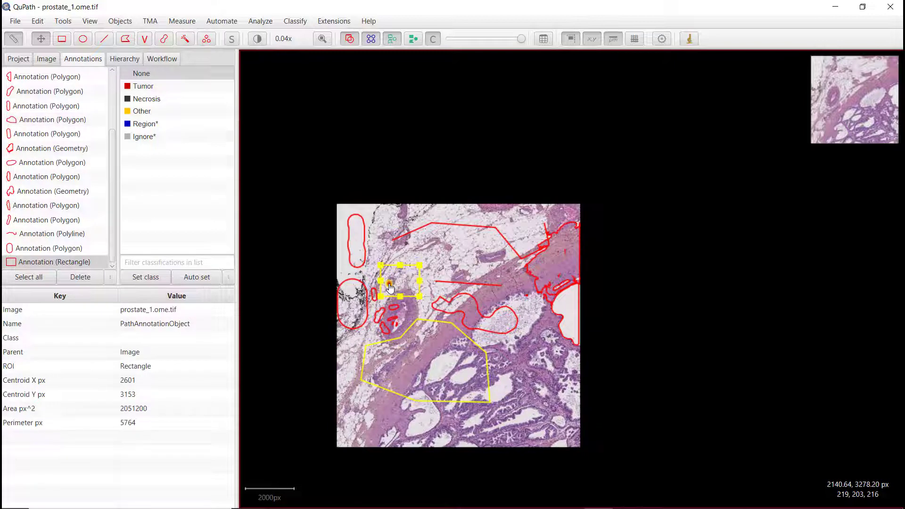
click(353, 301)
click(357, 255)
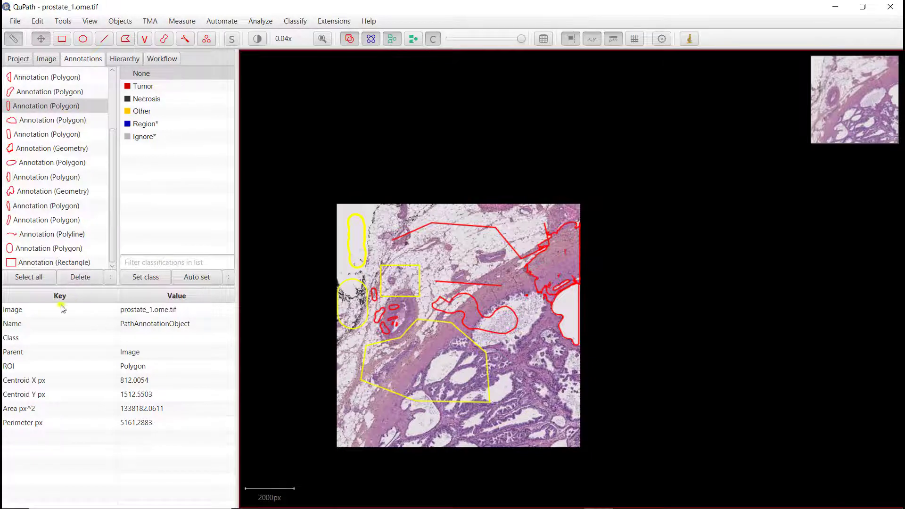
click(29, 277)
click(69, 277)
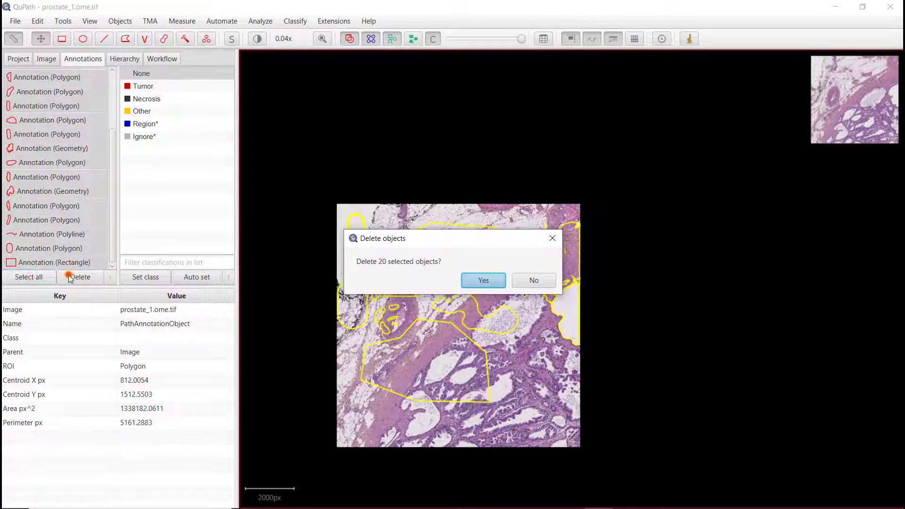